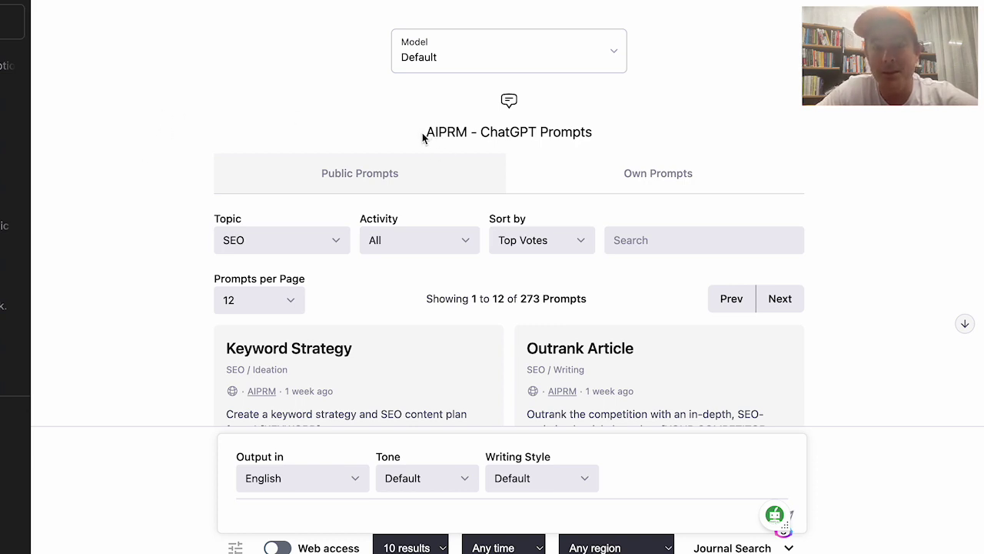
Look over the AIPRM prompt library header and its 273 prompts count
left_click_drag(429, 132, 469, 132)
left_click(353, 131)
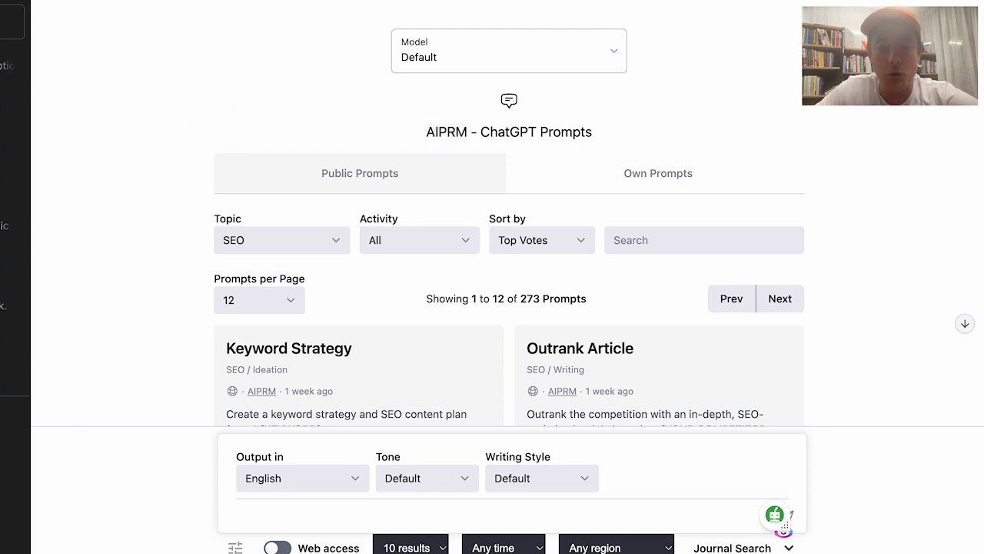
scroll(357, 352, "down", 3)
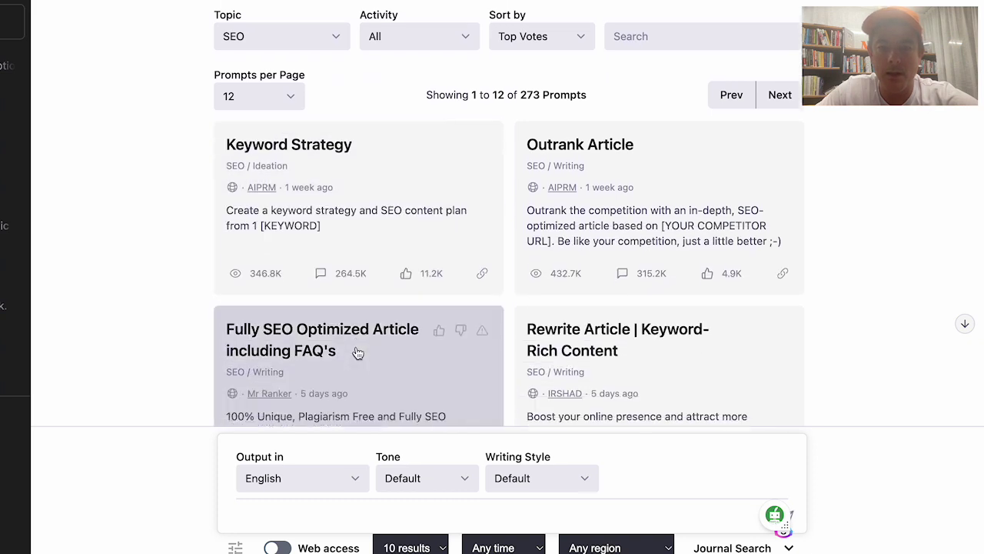
scroll(358, 353, "down", 1)
left_click_drag(425, 55, 592, 63)
left_click(398, 49)
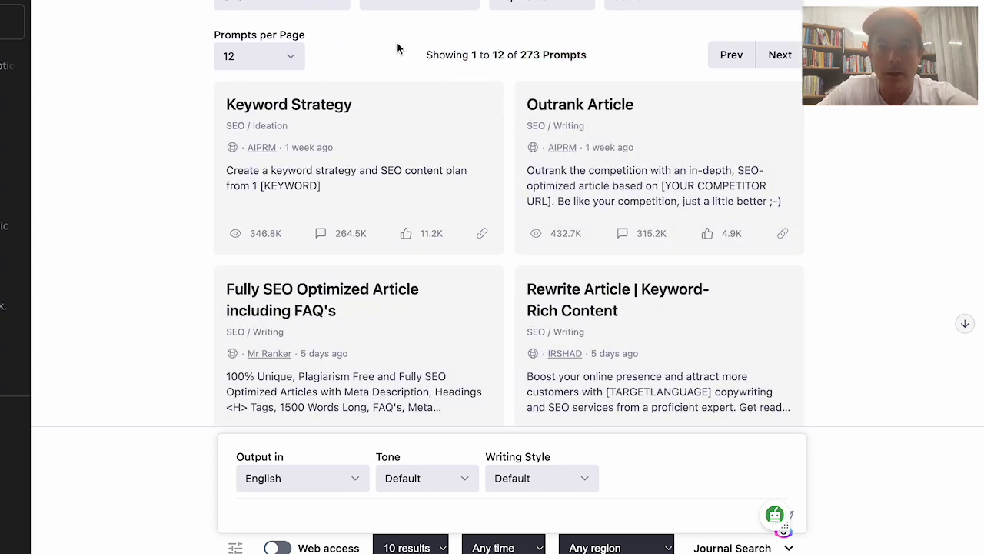
scroll(397, 49, "up", 4)
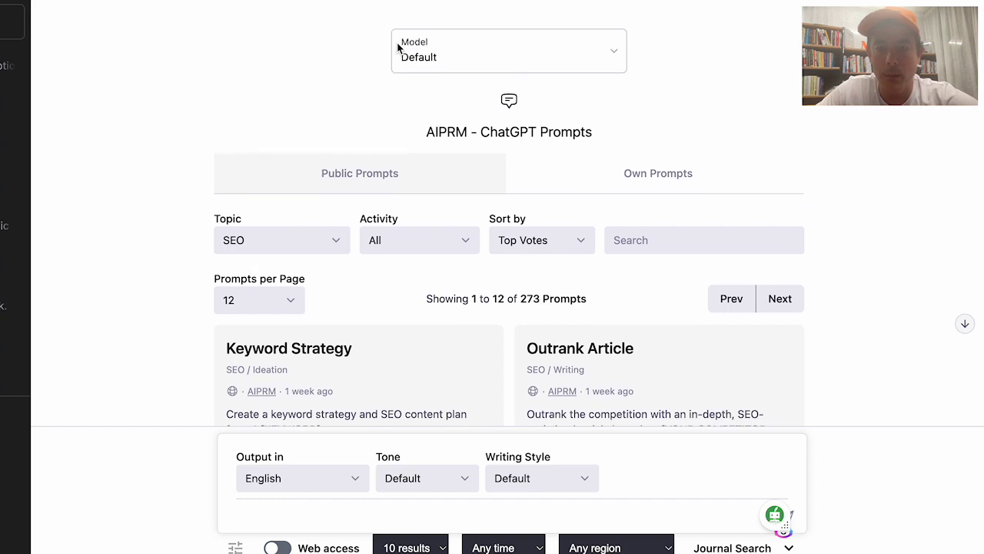
left_click_drag(560, 298, 486, 298)
left_click(486, 299)
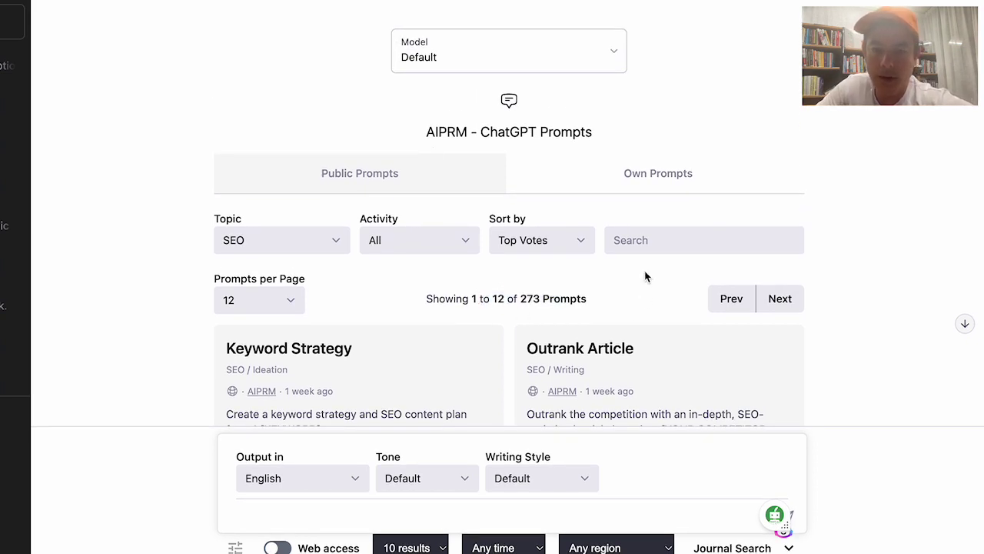
Check your own saved prompts, then browse the public prompt library
left_click(620, 171)
left_click(433, 171)
scroll(434, 173, "down", 5)
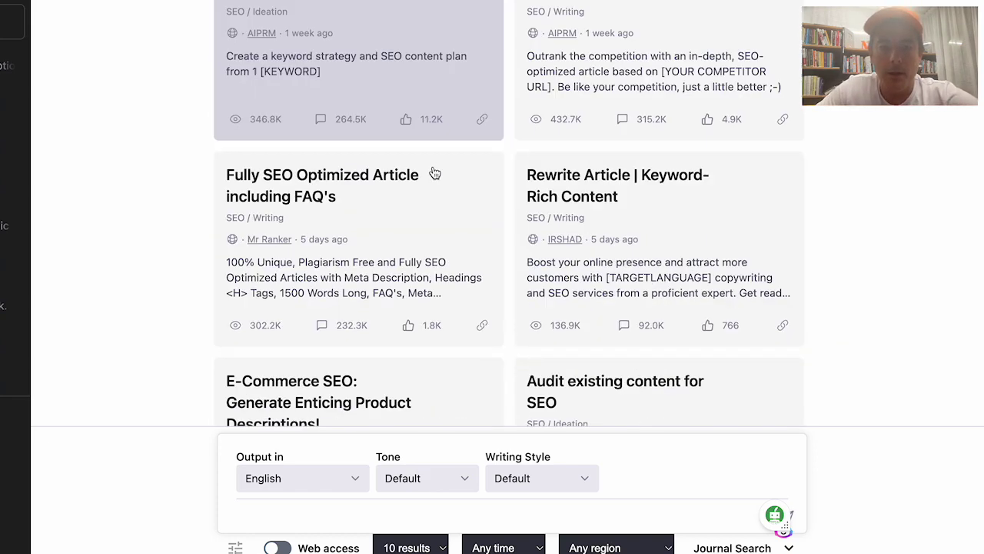
scroll(434, 173, "down", 10)
scroll(315, 217, "up", 2)
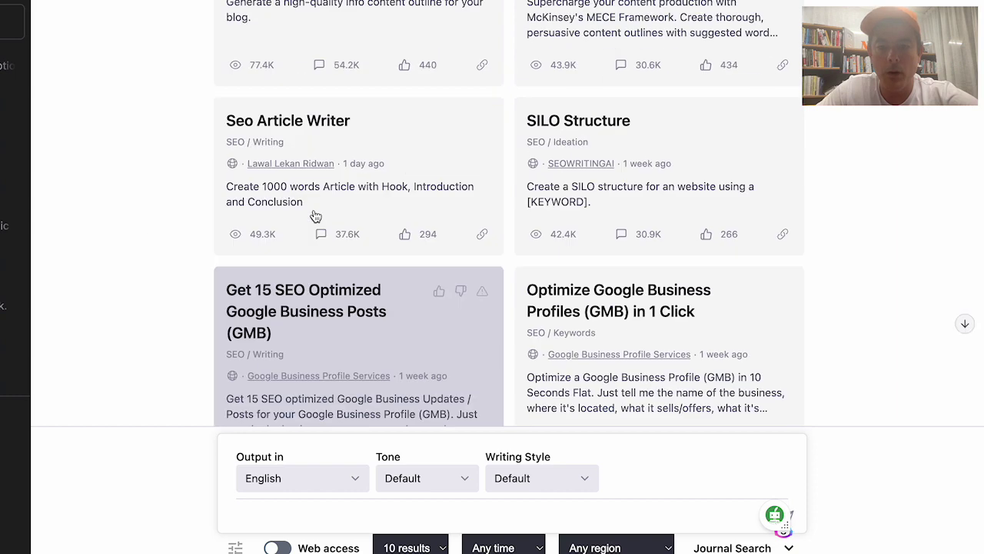
scroll(315, 217, "up", 10)
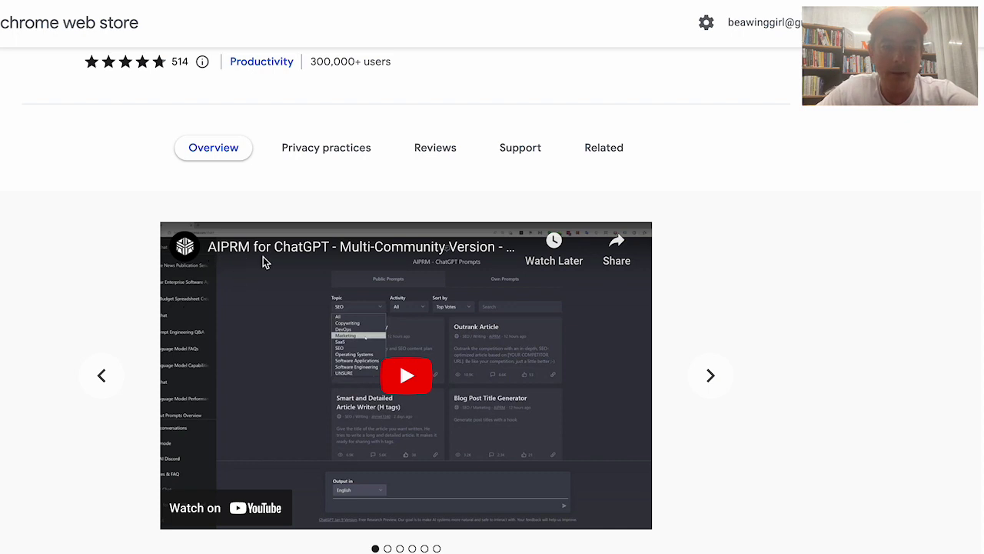
scroll(262, 262, "up", 3)
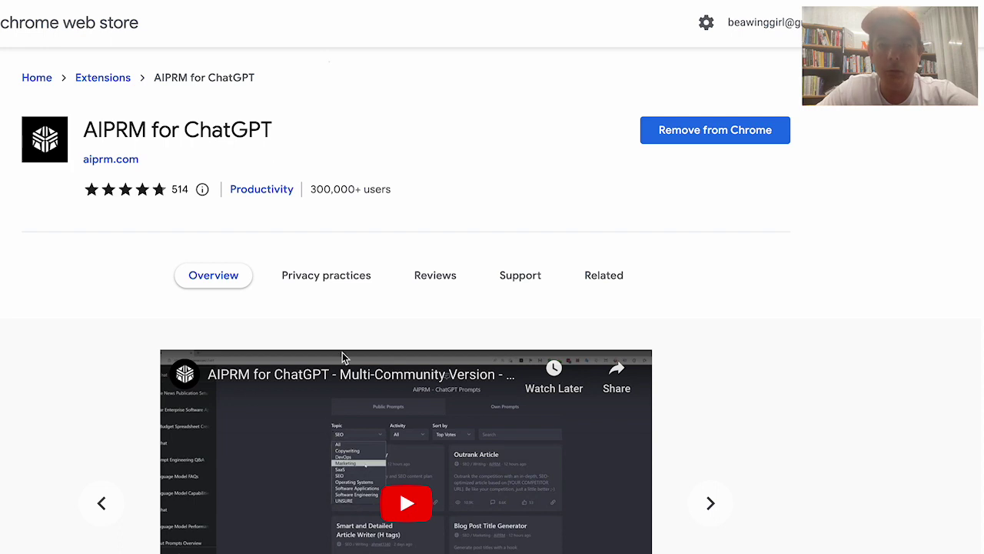
scroll(343, 358, "down", 2)
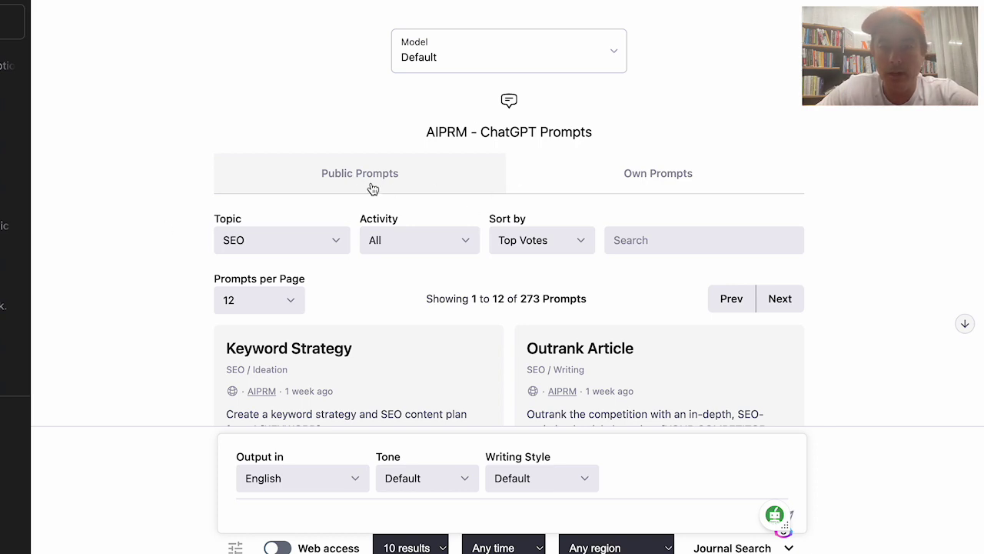
Search 'ecommerce', choose Write Ecommerce Product Description, and send 'Dogs and Coffee, T Shirt.'
left_click(692, 240)
type("ecommerce")
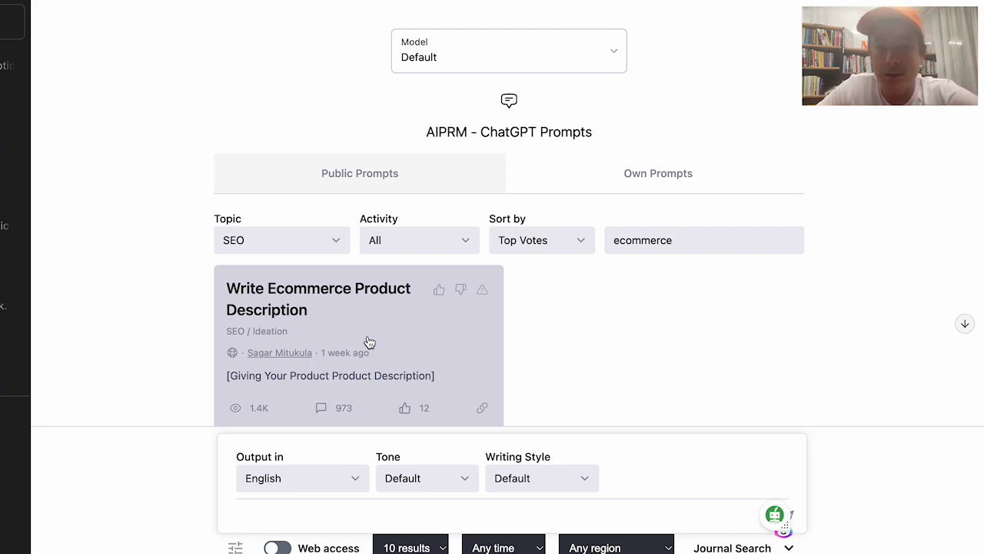
left_click(369, 342)
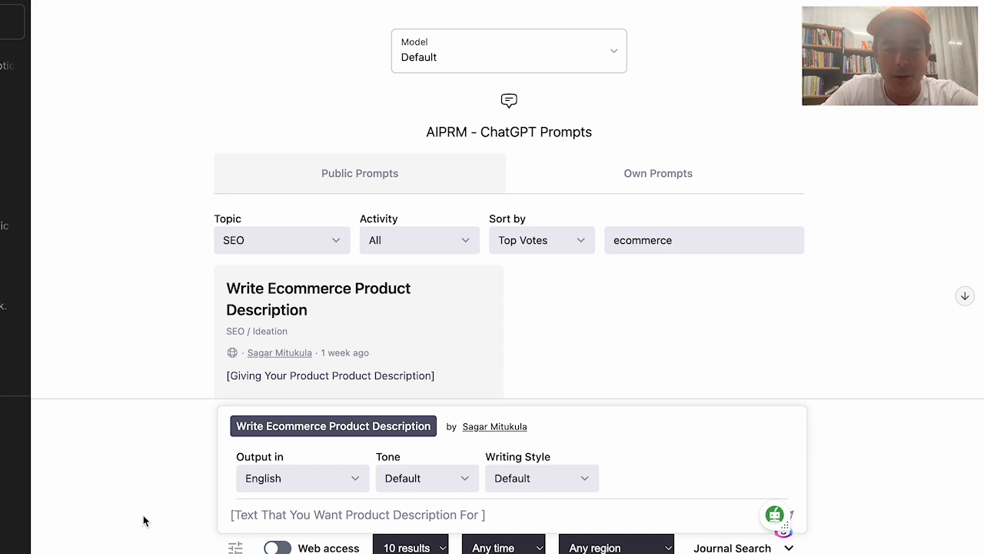
type("Dogs and Coffee, T Shirt")
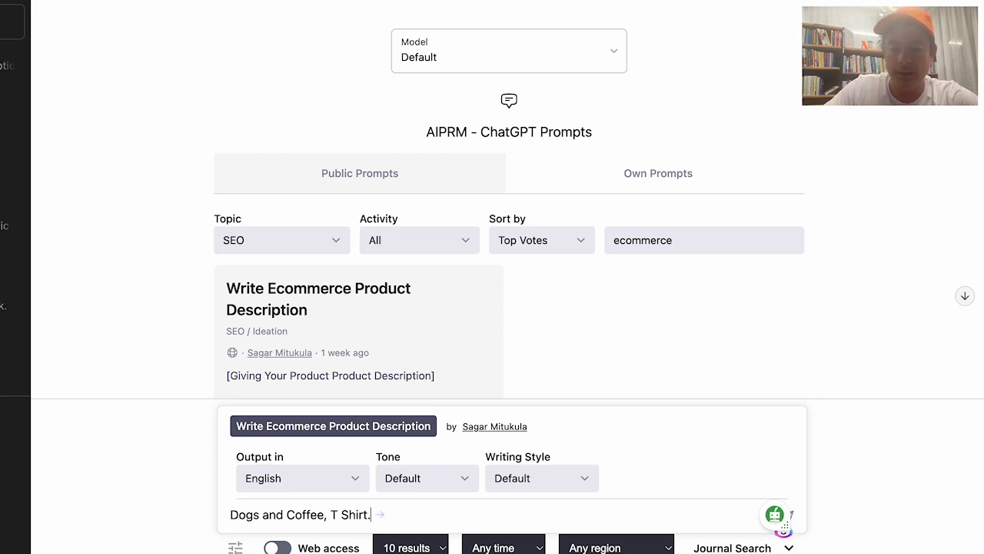
type(".")
key("Return")
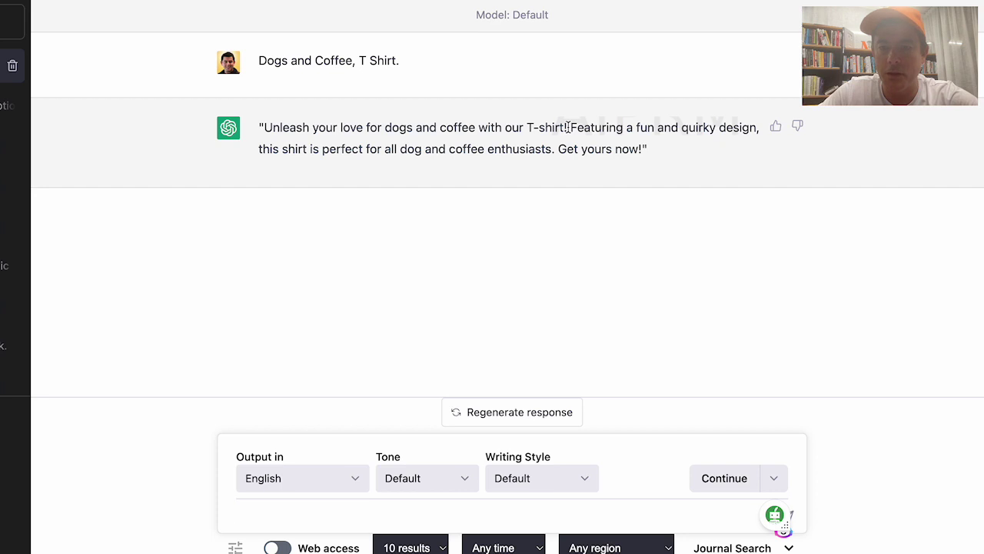
Review the generated T-shirt description, then regenerate a different one
left_click_drag(525, 153, 524, 174)
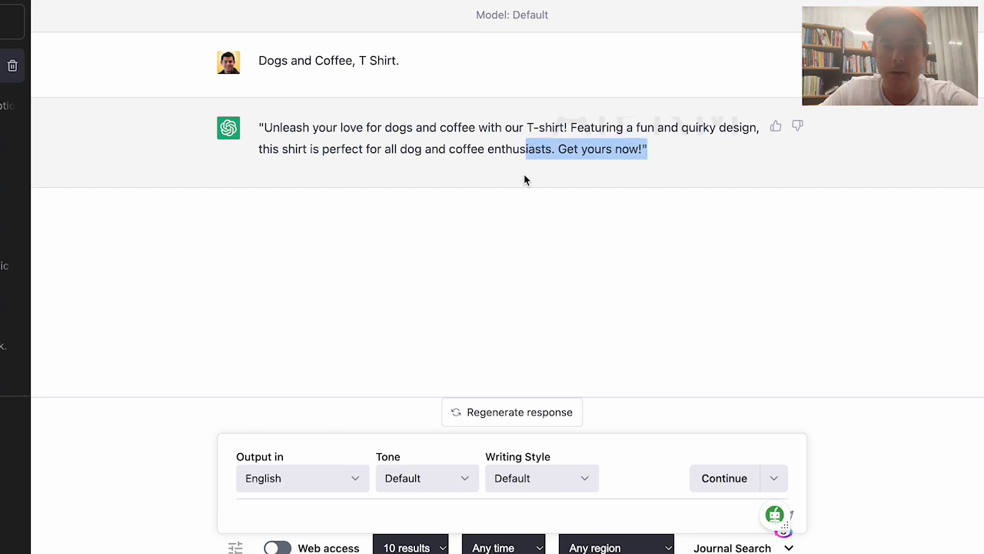
left_click(523, 144)
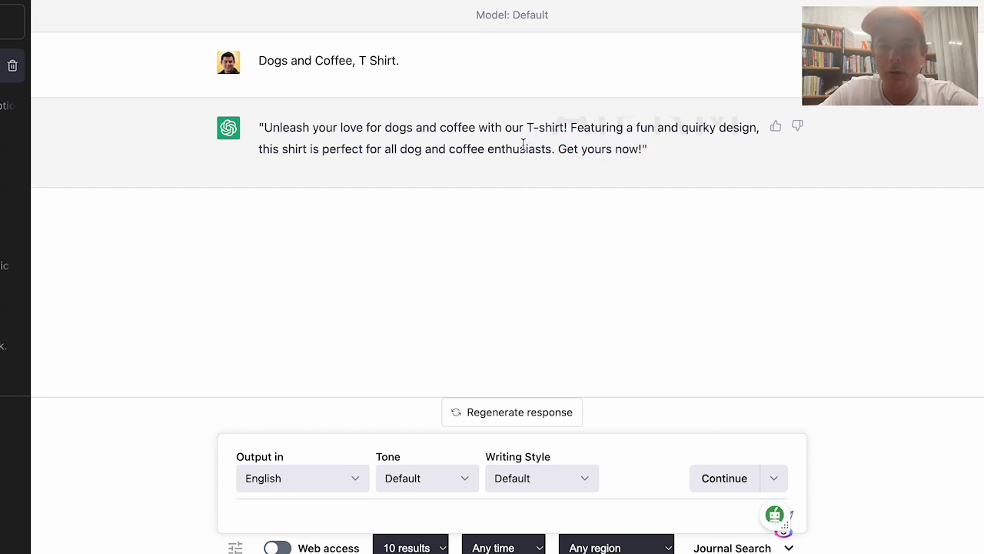
scroll(523, 144, "down", 1)
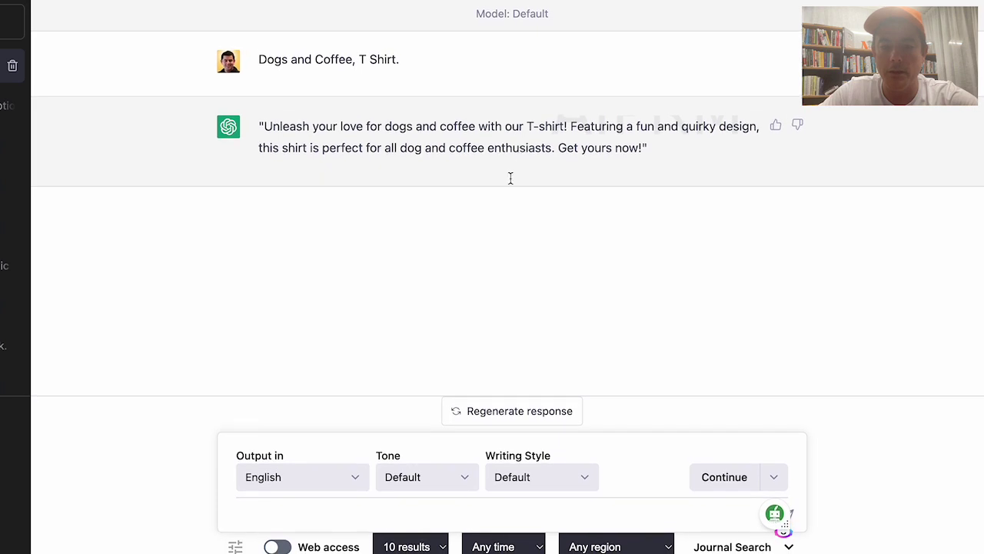
left_click(458, 415)
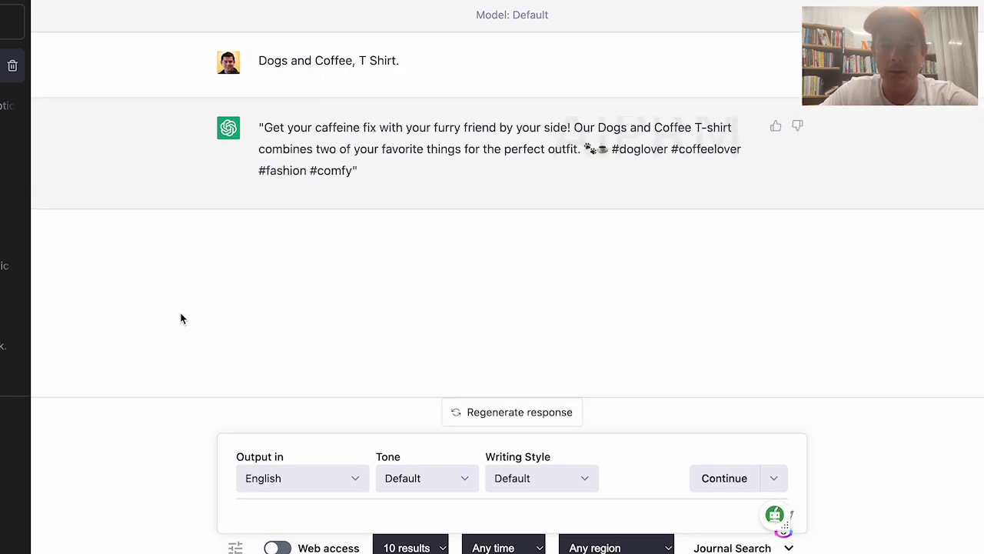
Read through the new description, including the emoji pair after 'outfit.'
mouse_move(291, 129)
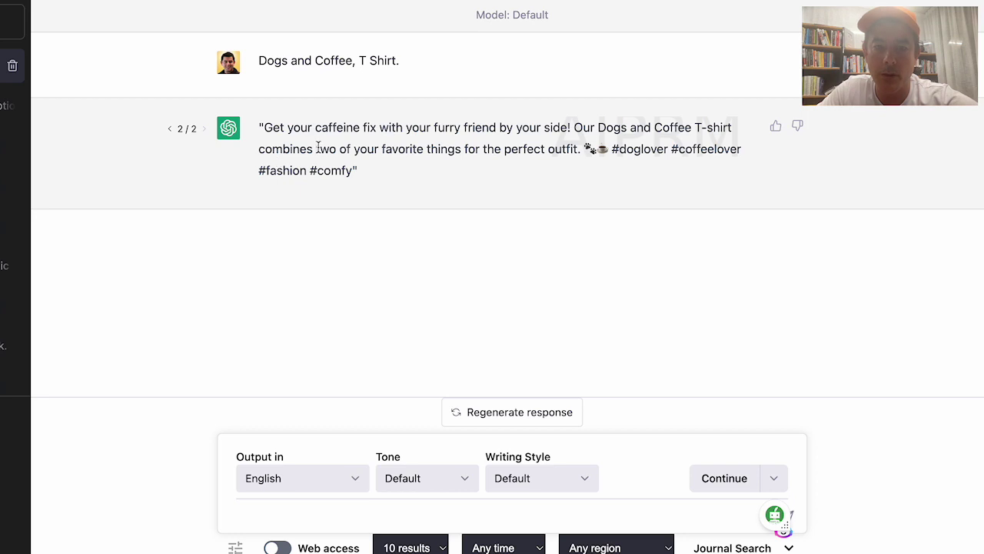
left_click_drag(427, 151, 582, 152)
left_click(635, 149)
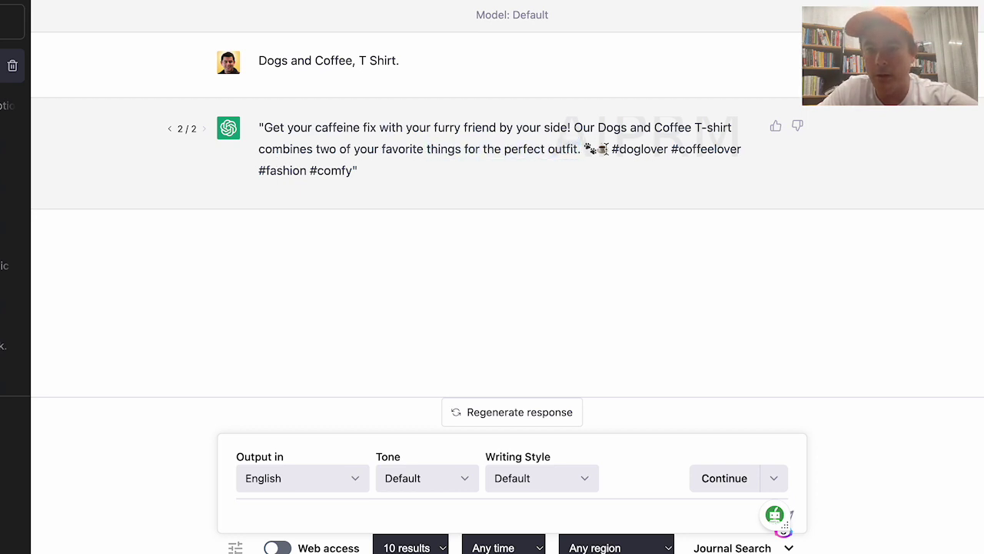
left_click_drag(586, 151, 608, 150)
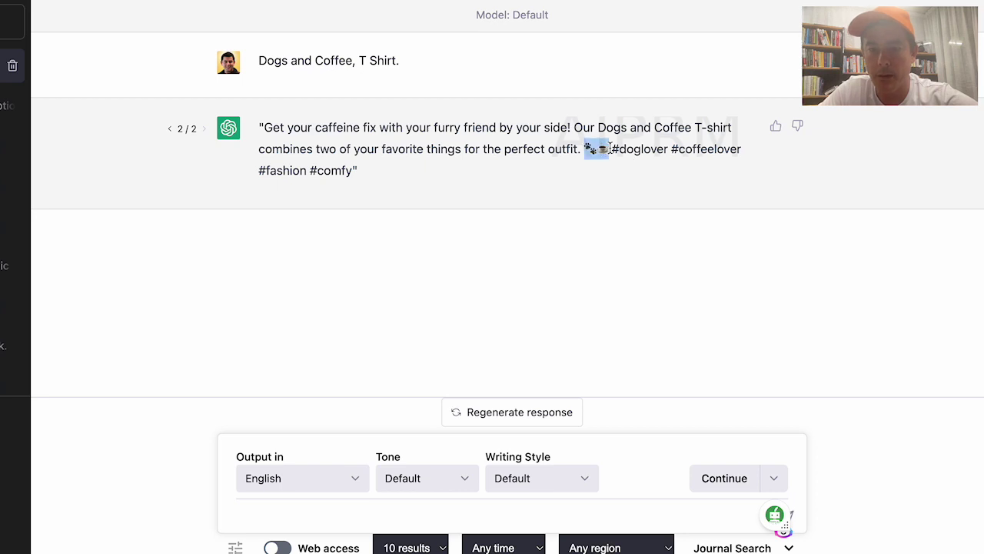
left_click(371, 171)
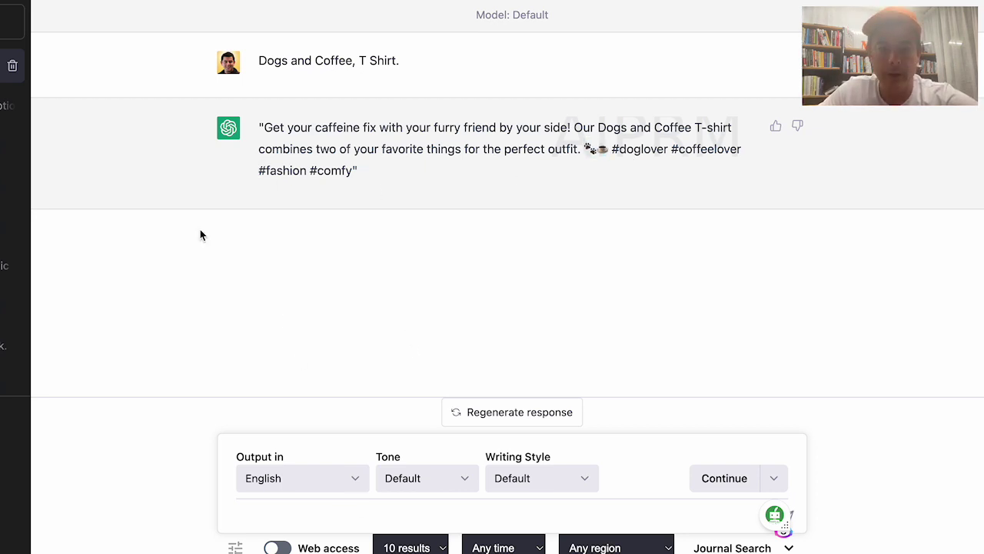
Compare both versions, settle on 'Get your caffeine fix', and regenerate once more
mouse_move(204, 112)
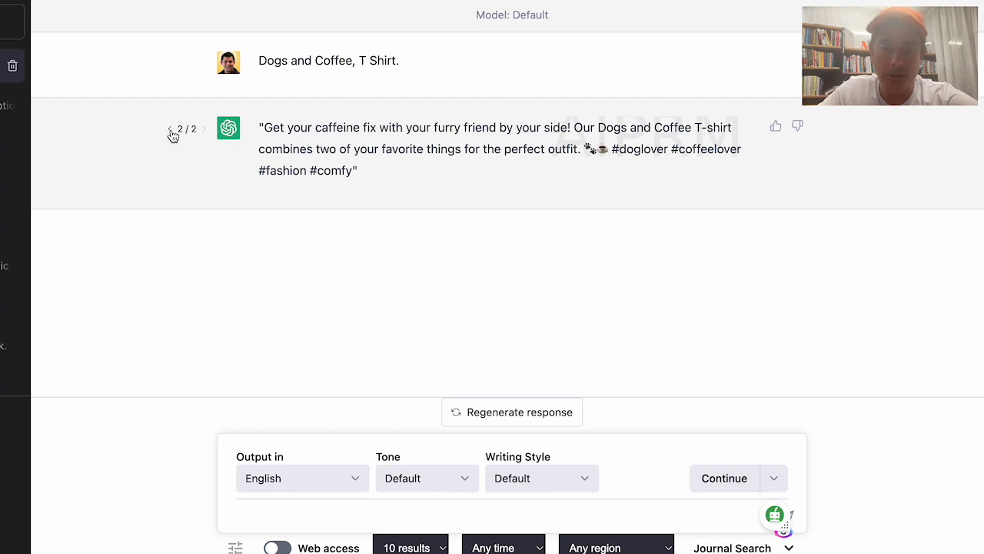
left_click(171, 131)
left_click(204, 131)
left_click(171, 130)
left_click(204, 128)
left_click(461, 413)
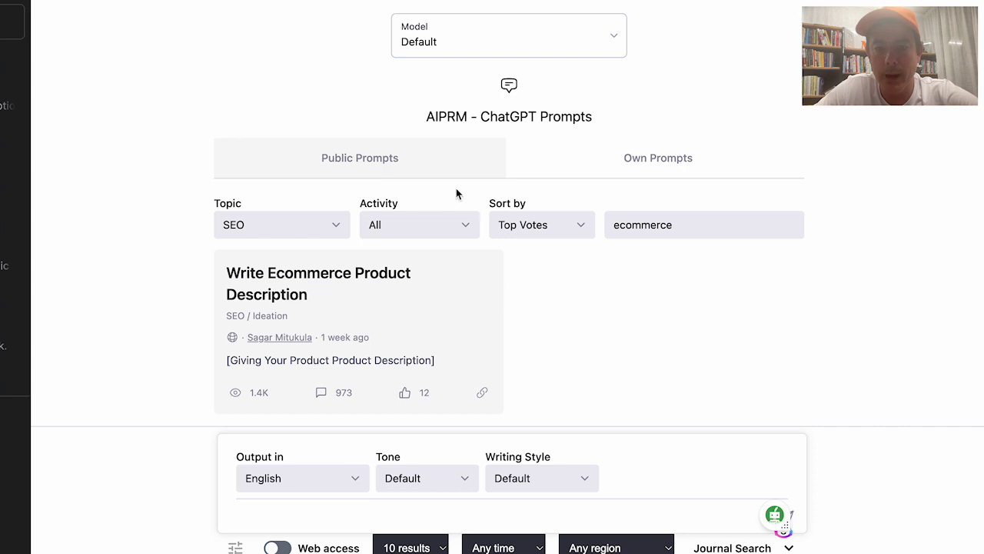
Replace the 'ecommerce' search term with 'midjourney'
left_click(674, 225)
left_click_drag(674, 224, 605, 227)
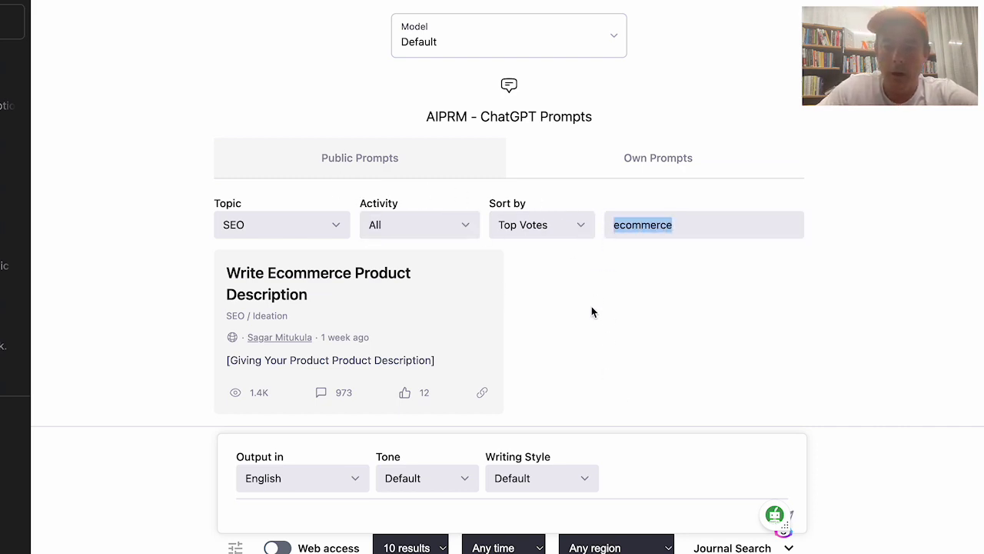
key("BackSpace")
type("midjourney")
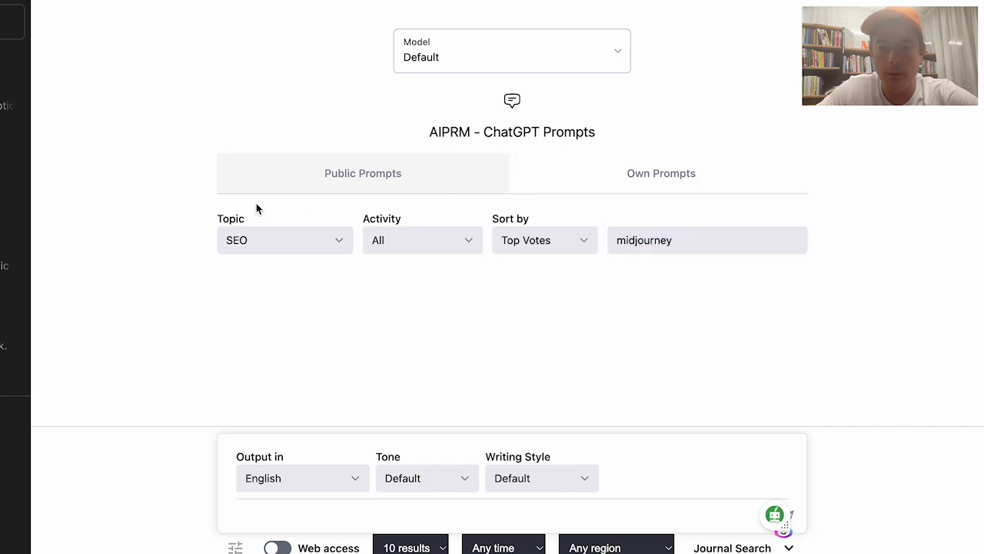
Set Topic to All, browse the Midjourney results, and append 'print' to the search
left_click(265, 240)
left_click(262, 100)
scroll(480, 305, "down", 10)
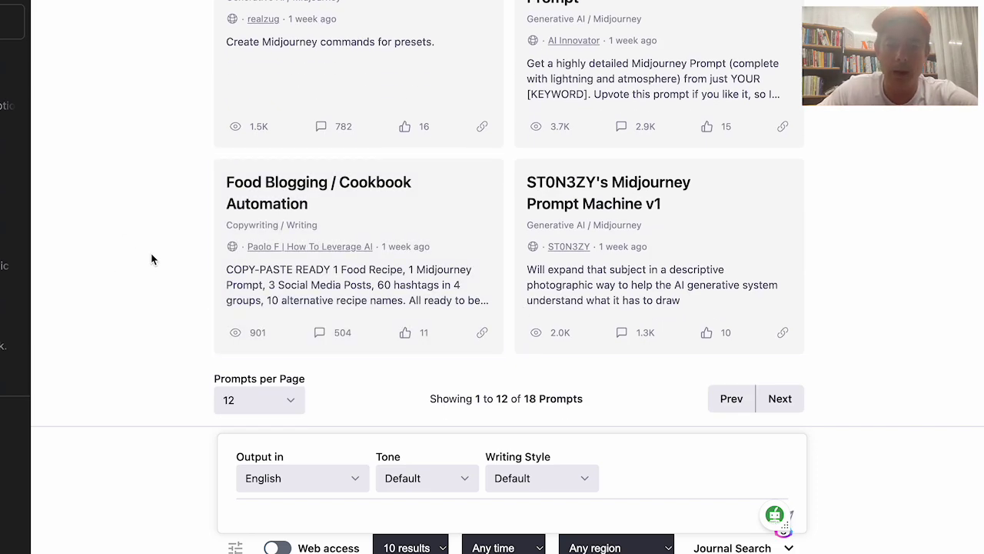
scroll(374, 229, "up", 4)
scroll(374, 229, "up", 5)
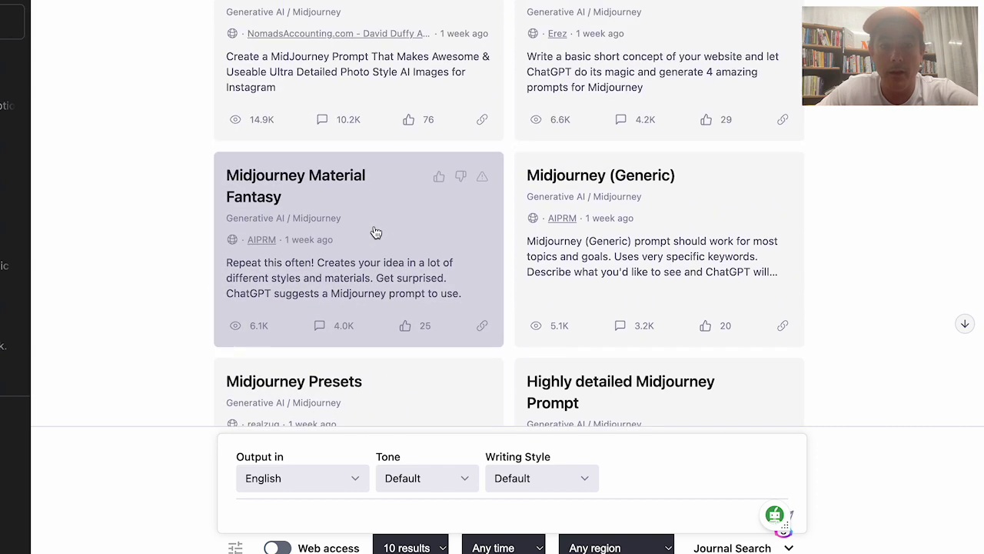
scroll(375, 229, "down", 4)
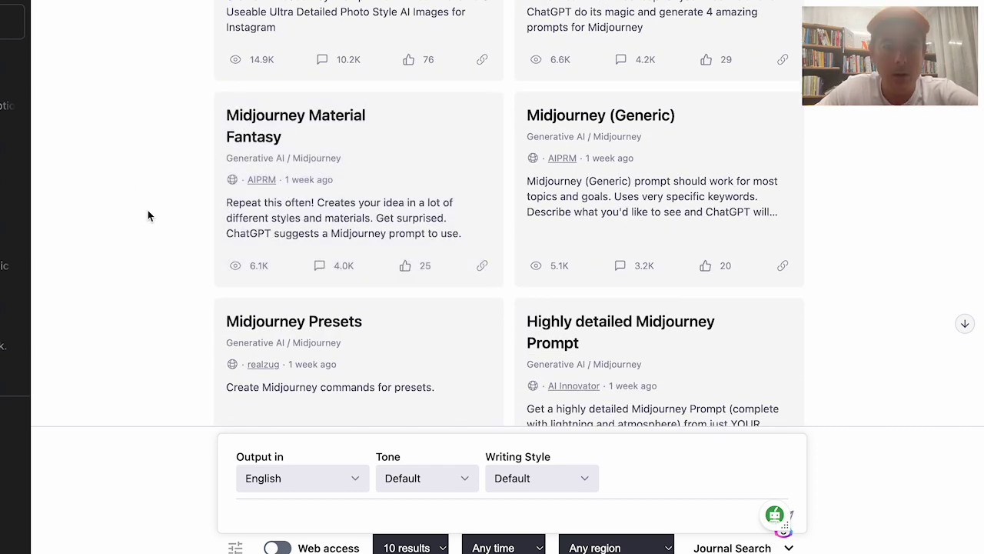
scroll(330, 169, "up", 4)
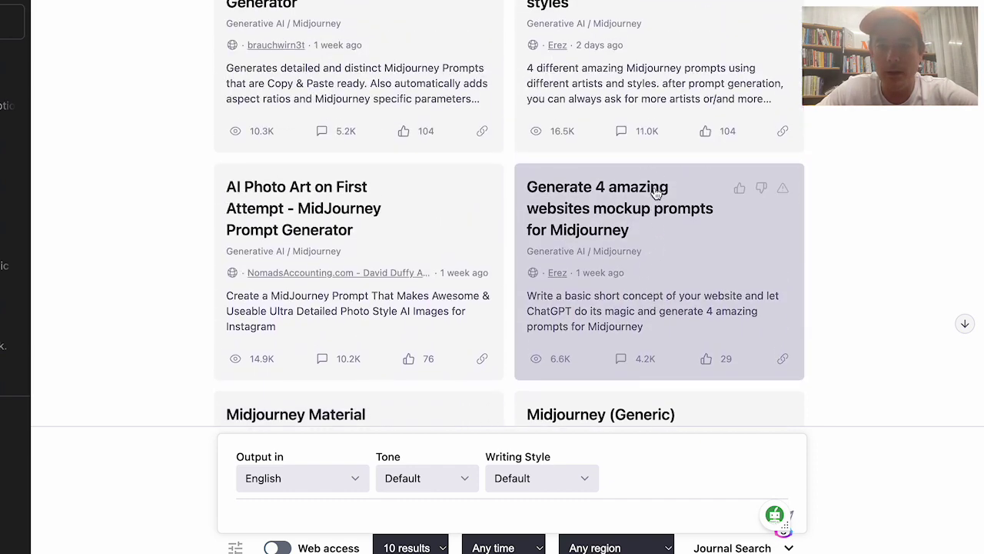
scroll(538, 250, "up", 2)
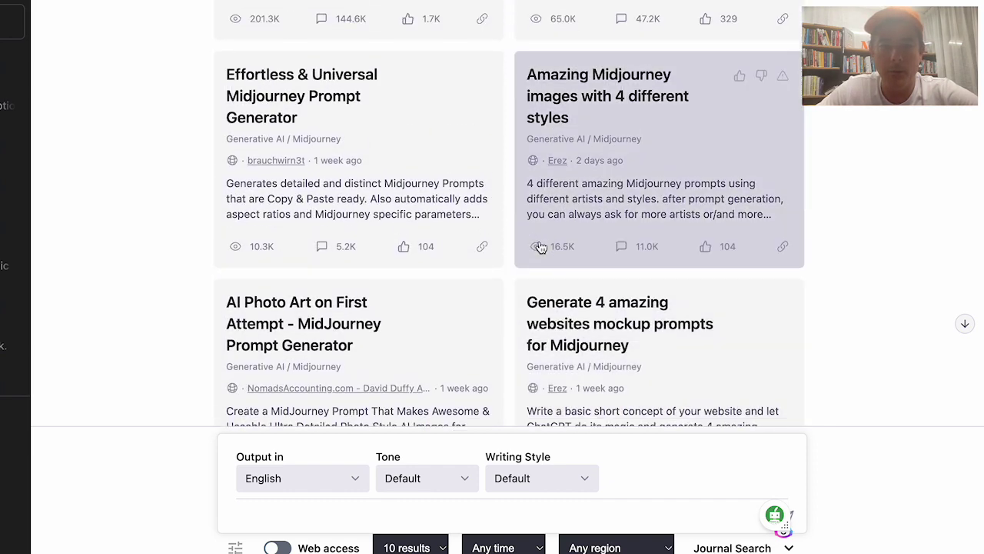
scroll(619, 223, "up", 3)
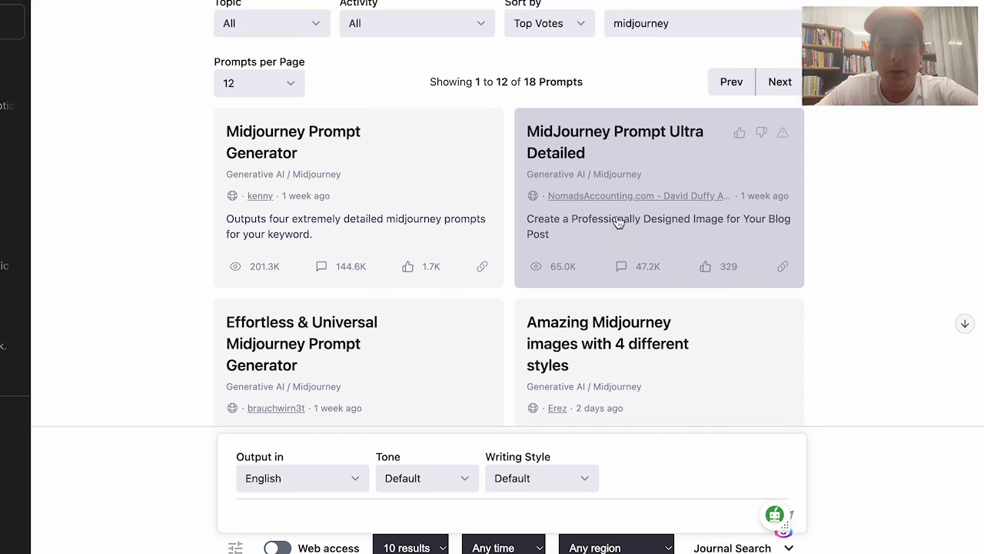
scroll(619, 223, "up", 2)
left_click(687, 160)
type("print")
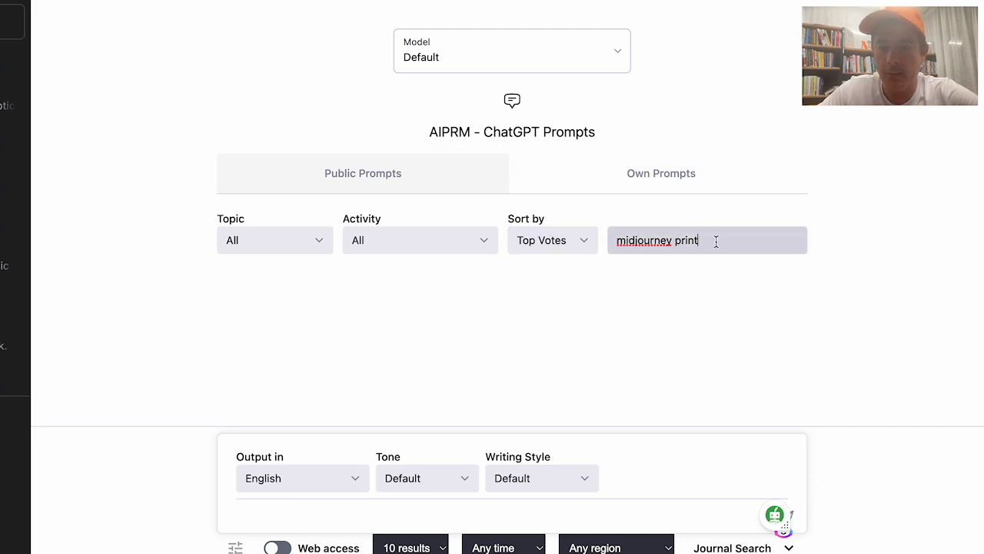
Try searching for 'print on demand' instead
key("BackSpace")
key("BackSpace")
key("BackSpace")
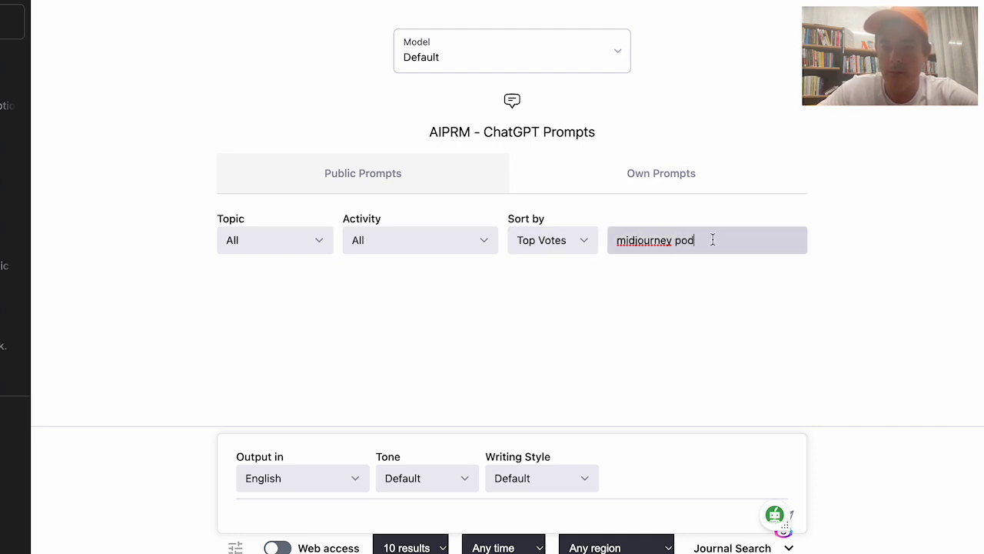
left_click(636, 239)
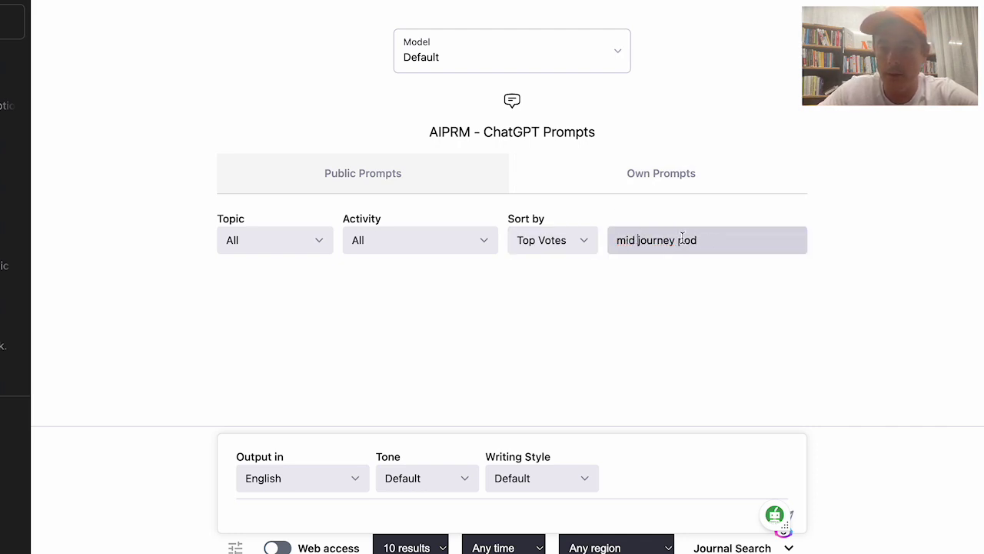
triple_click(708, 240)
type("print")
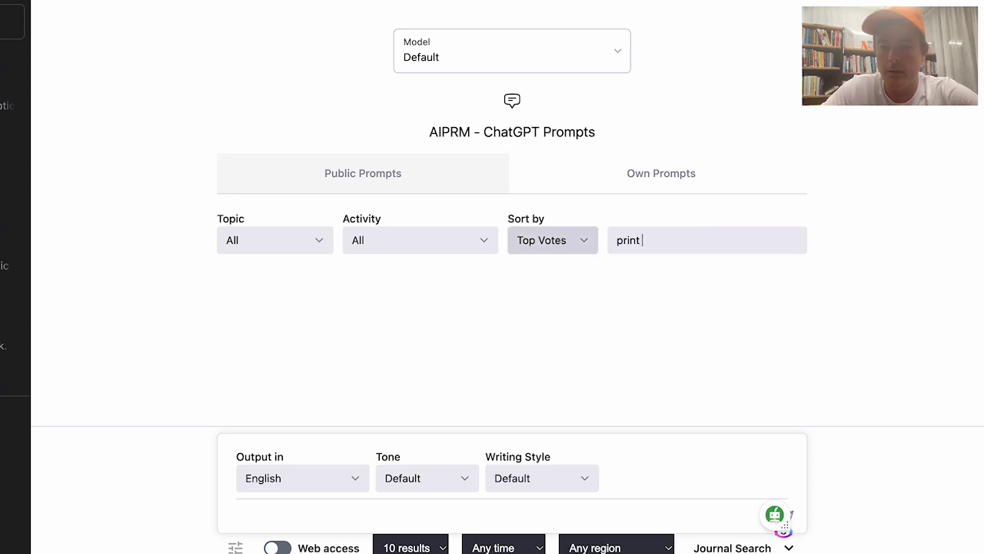
type(" on demand")
left_click_drag(701, 240, 525, 239)
Search 'midjourney' again and load the MidJourney Prompt Ultra Detailed template
type("mid jor")
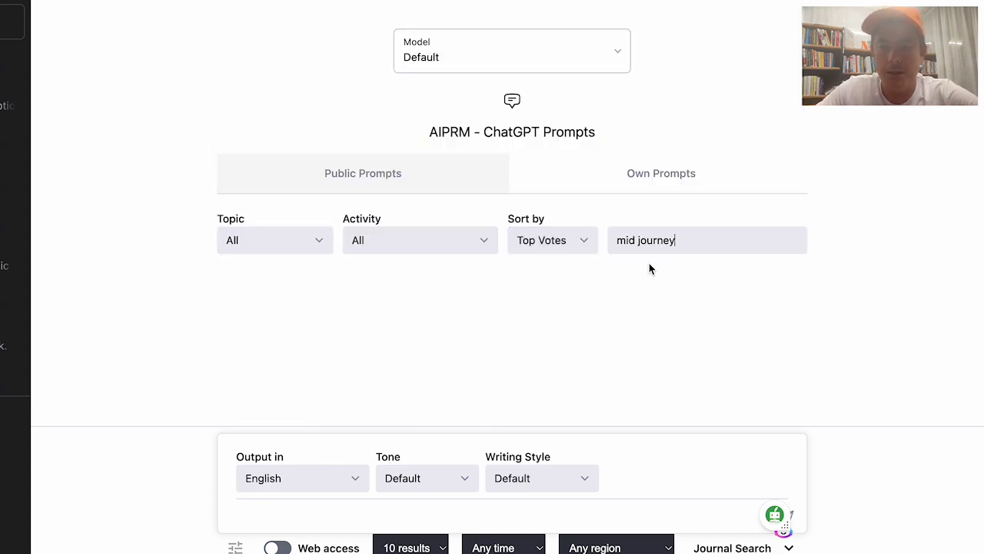
left_click(637, 240)
key("BackSpace")
scroll(430, 254, "down", 4)
scroll(384, 215, "up", 5)
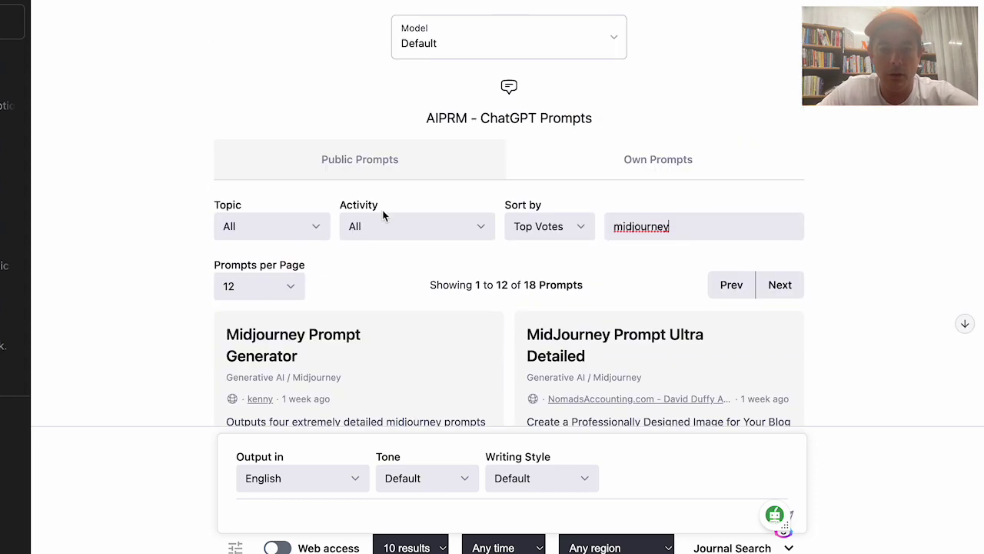
scroll(385, 216, "down", 3)
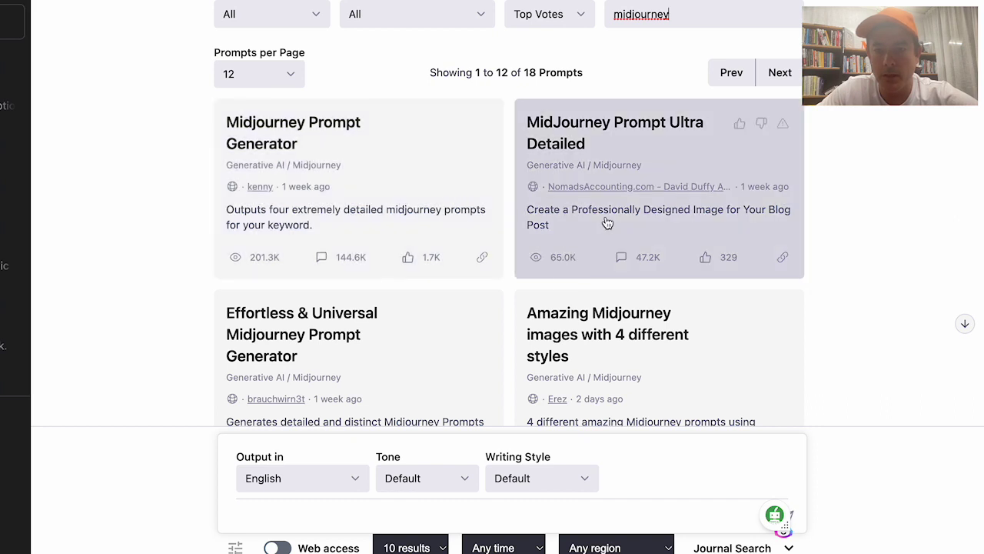
left_click(607, 222)
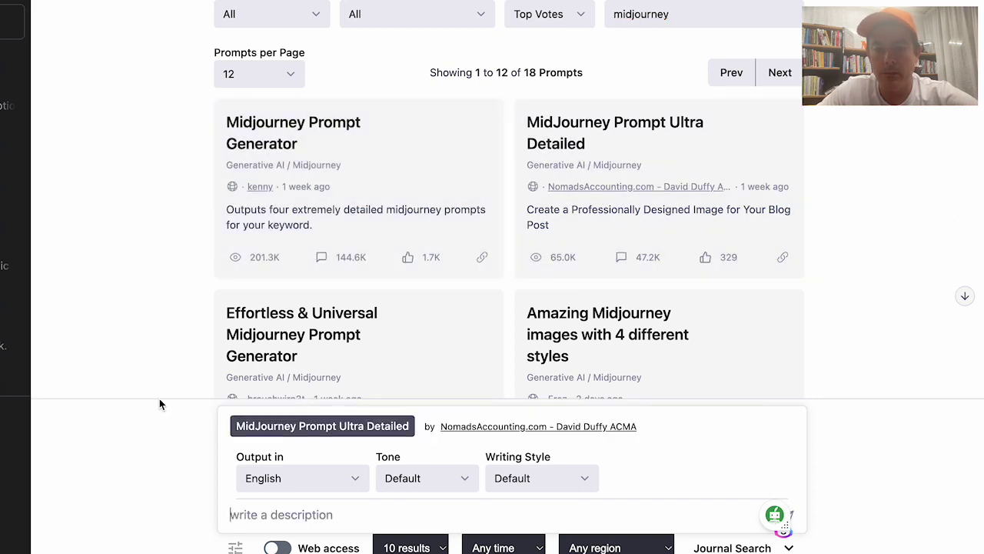
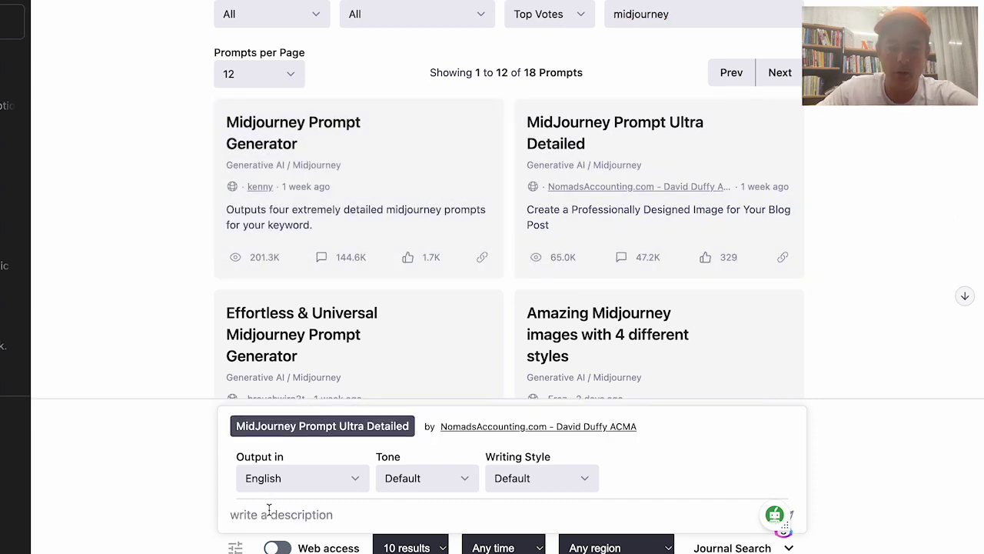
Turn 'dogs and coffee.' into a detailed Midjourney /imagine prompt and select it for copying
type("dogs")
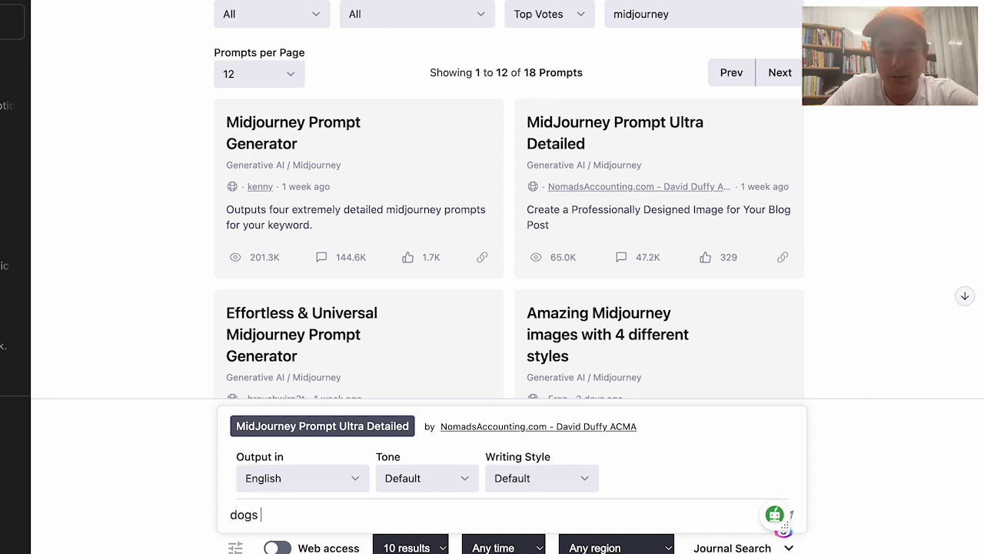
type(" and coffee.")
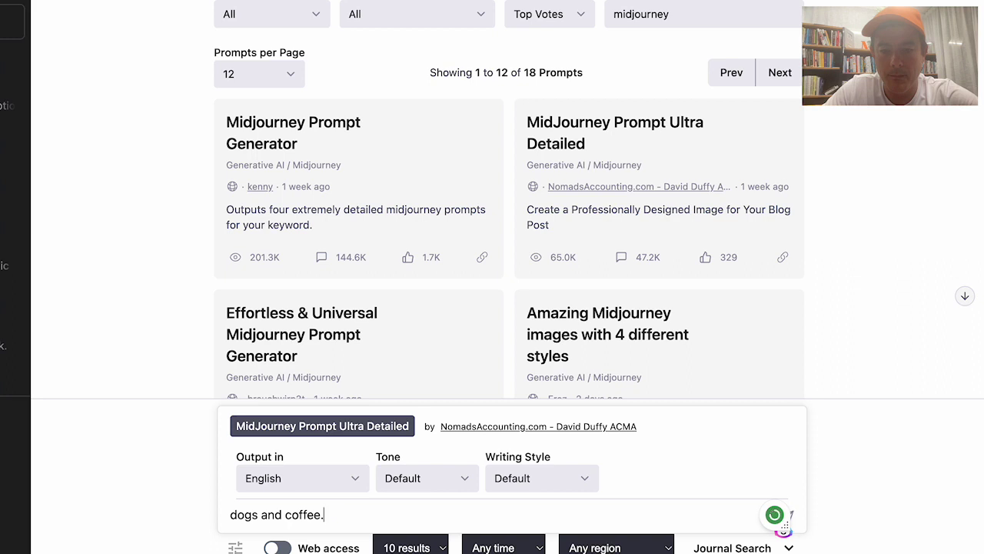
key("Return")
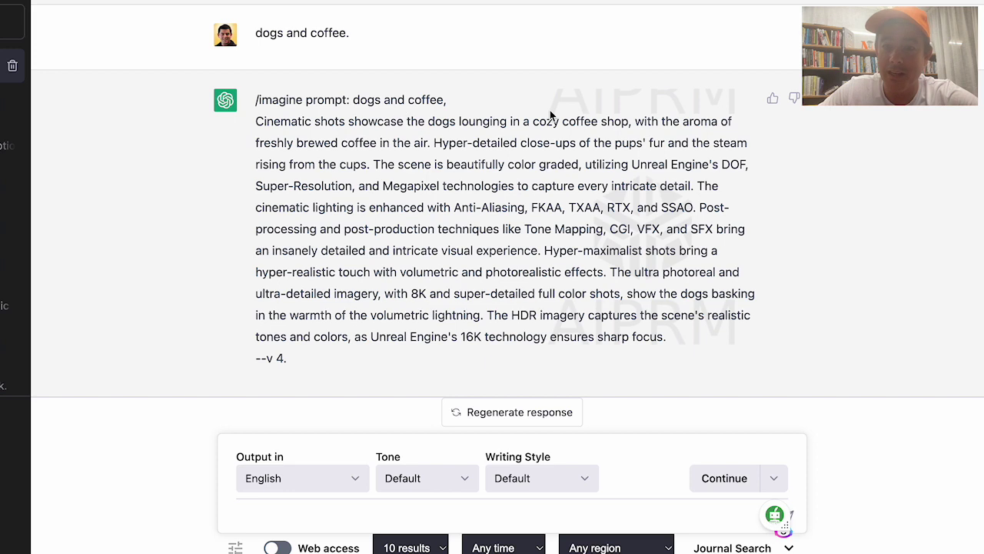
left_click_drag(300, 360, 256, 101)
key("ctrl+c")
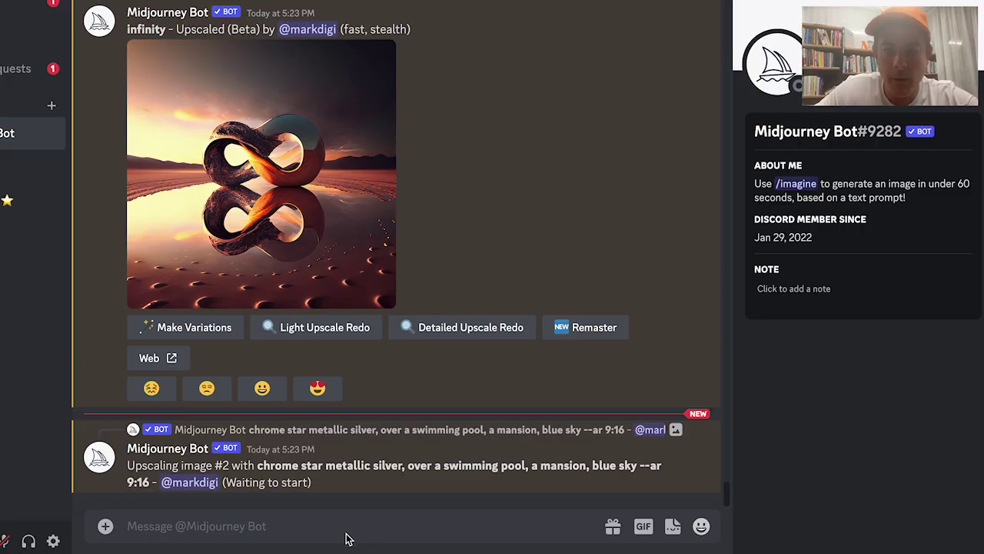
Paste the dogs-and-coffee /imagine prompt into the Midjourney Bot DM and send it
left_click_drag(382, 463, 326, 464)
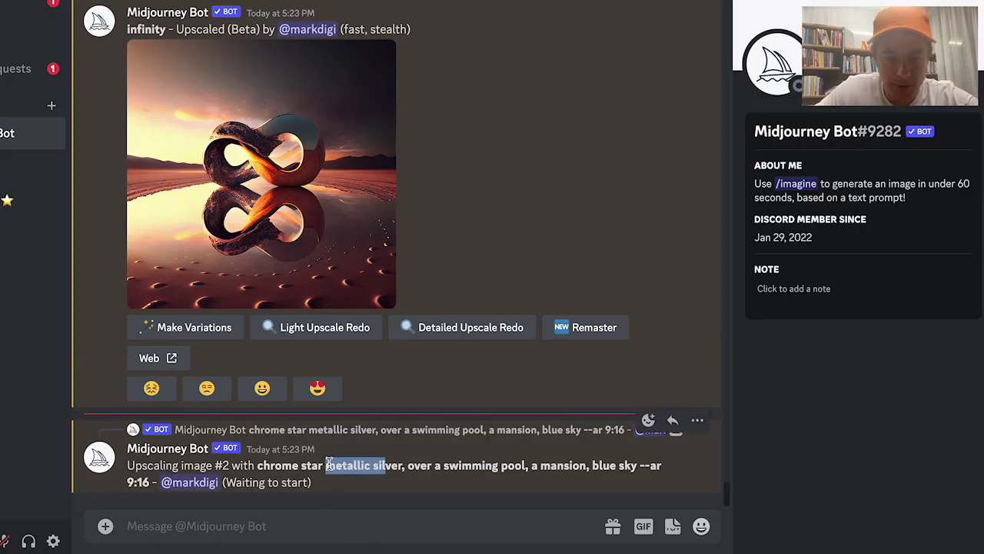
left_click(260, 525)
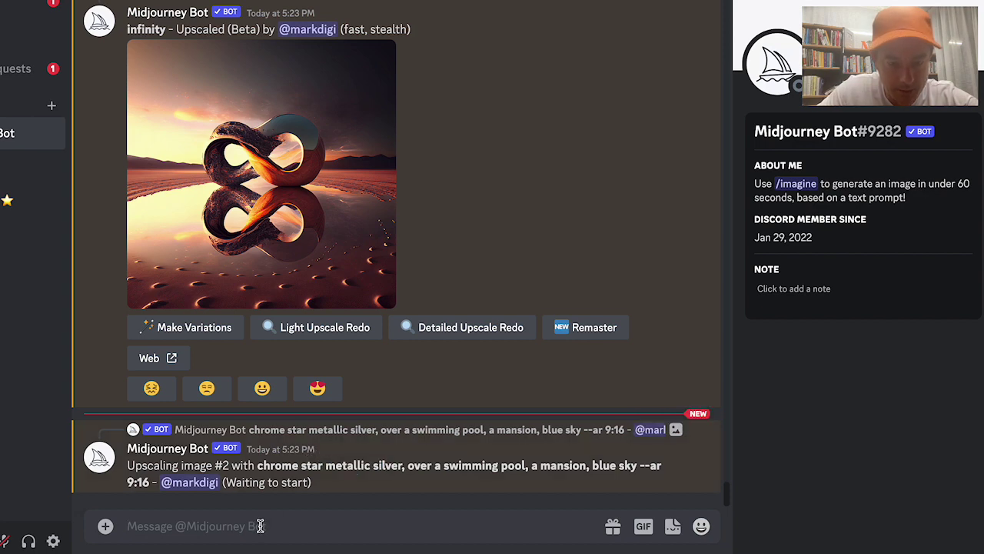
key("ctrl+v")
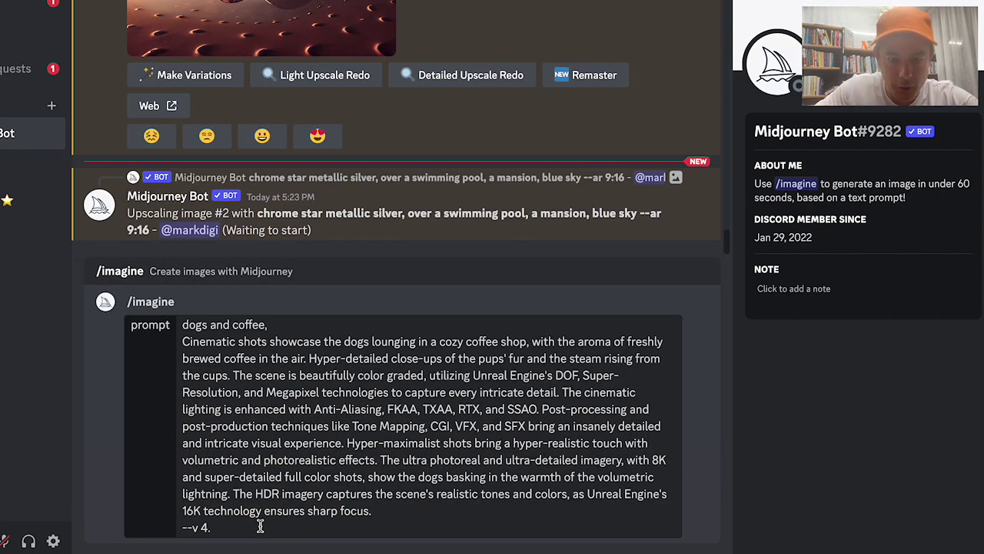
key("Return")
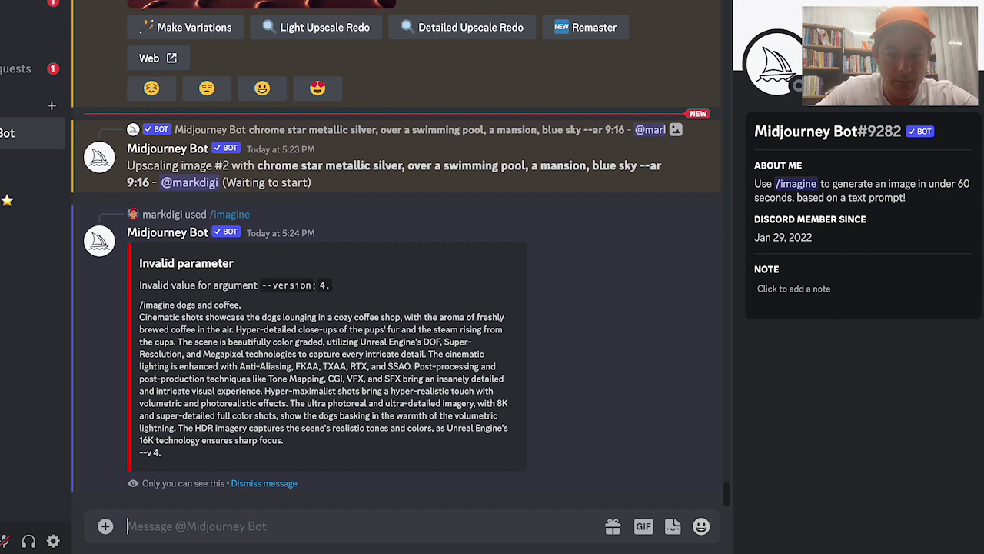
Resend the prompt with the trailing period after '--v 4' removed
key("ctrl+v")
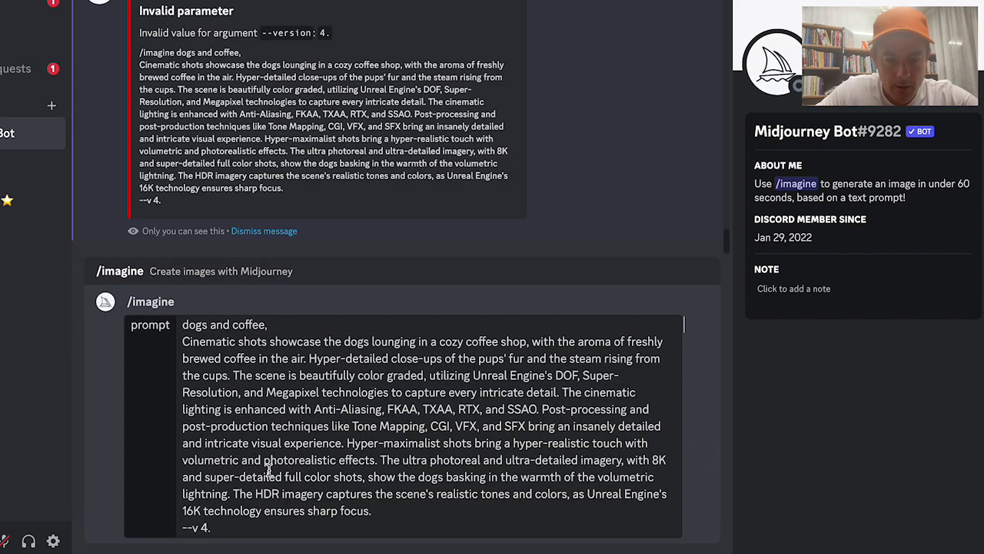
left_click(211, 528)
key("BackSpace")
key("Return")
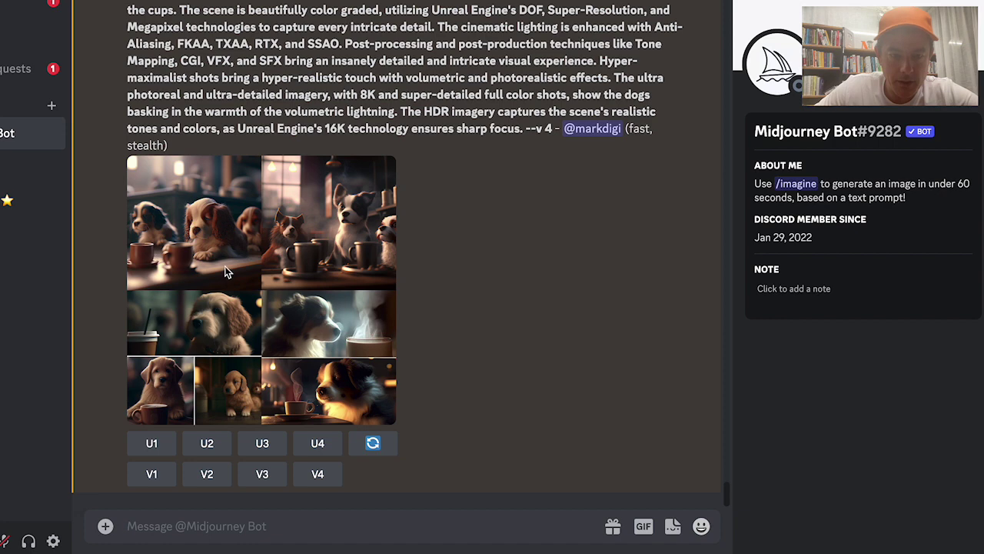
Enlarge the dog image grid, then look over the prompt text above it
left_click(223, 268)
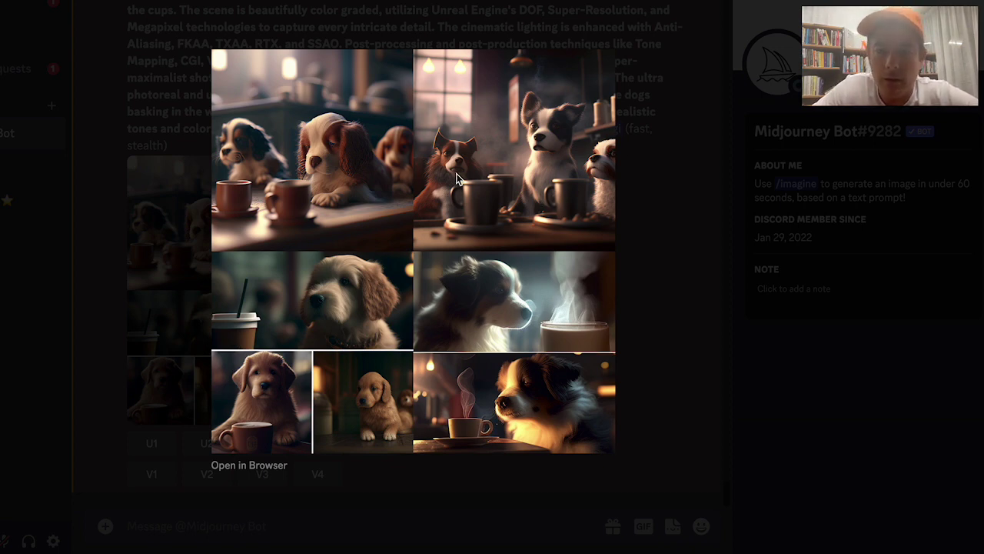
left_click(653, 208)
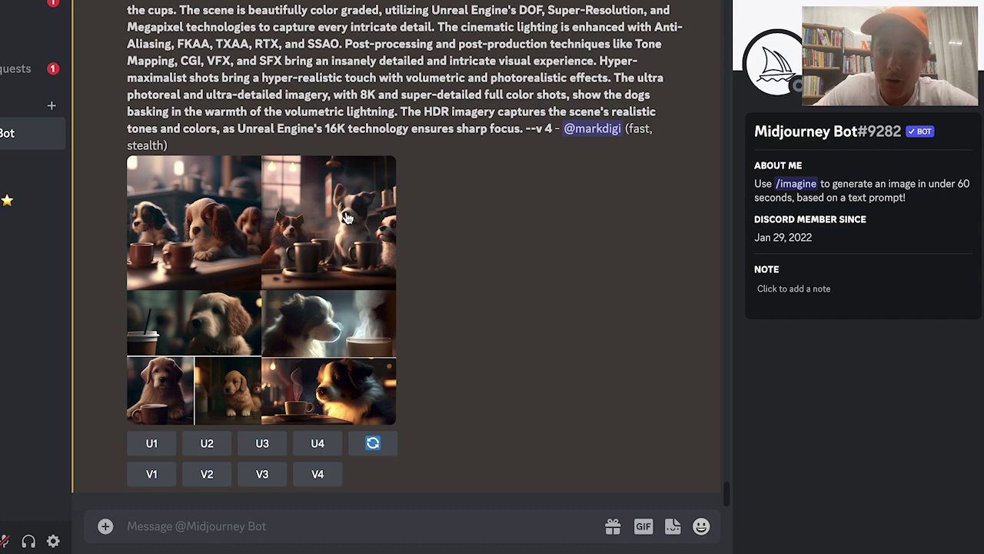
scroll(387, 90, "up", 2)
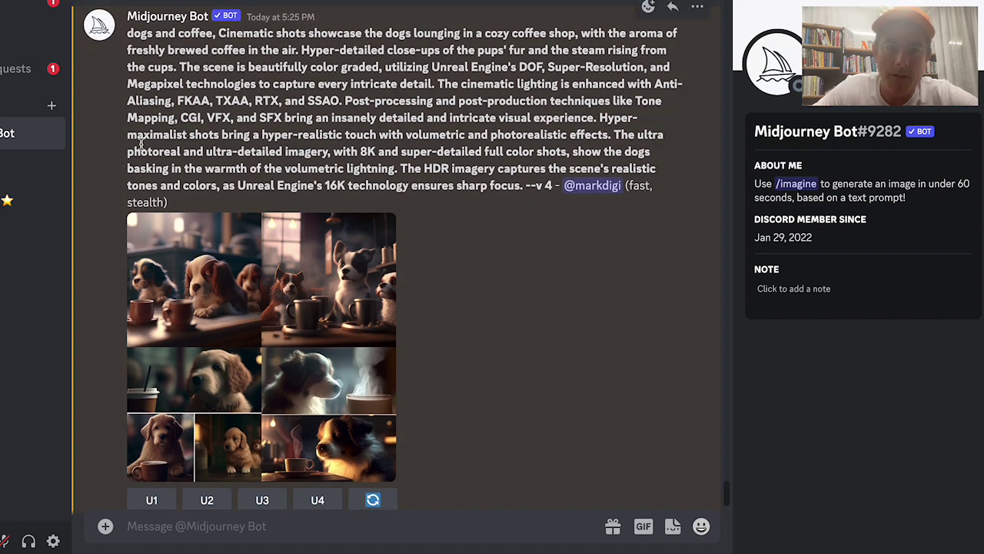
left_click_drag(128, 33, 285, 164)
left_click(269, 147)
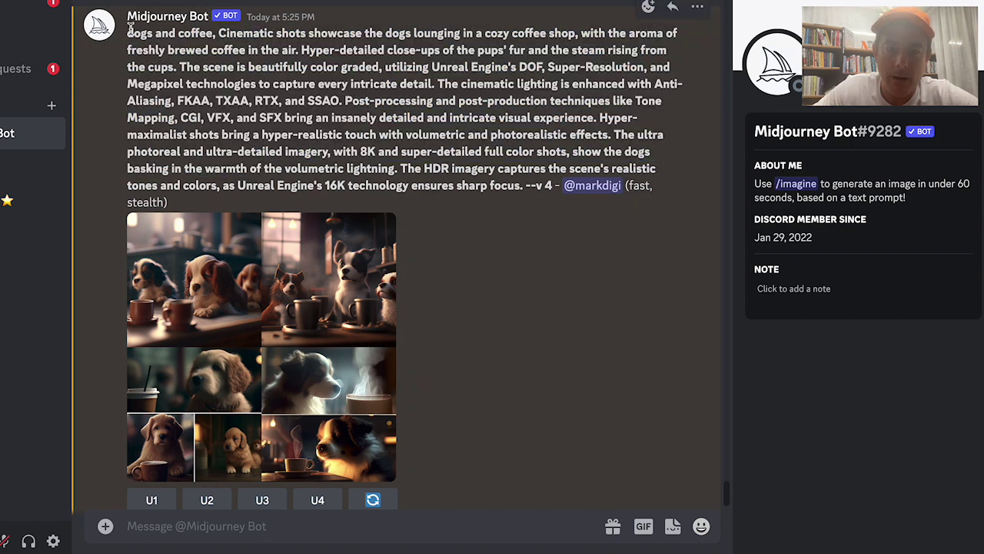
Highlight prompt phrases such as 'a cozy coffee shop' and re-examine the enlarged dog grid
scroll(302, 143, "down", 1)
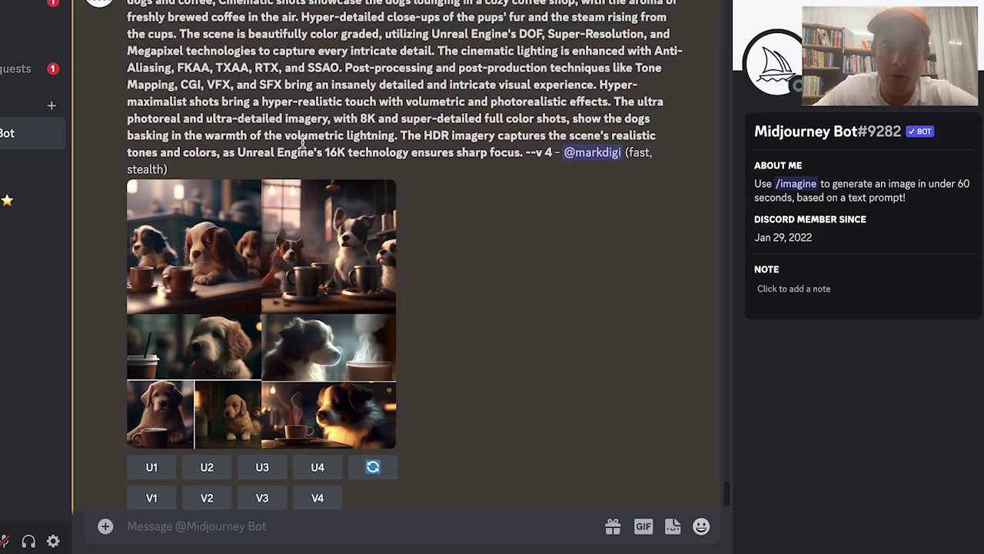
scroll(302, 143, "up", 1)
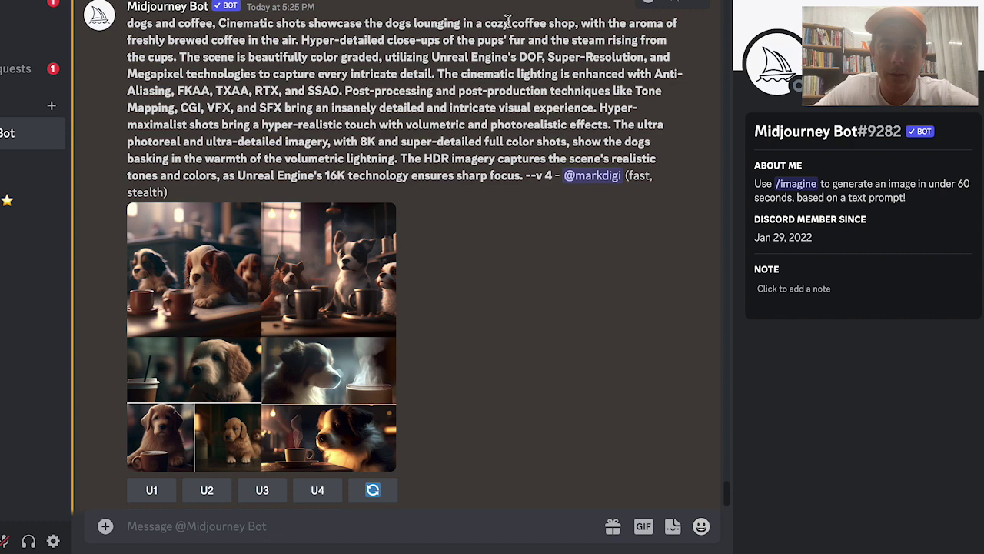
left_click_drag(480, 25, 563, 24)
left_click(414, 45)
left_click_drag(249, 40, 343, 124)
left_click(233, 57)
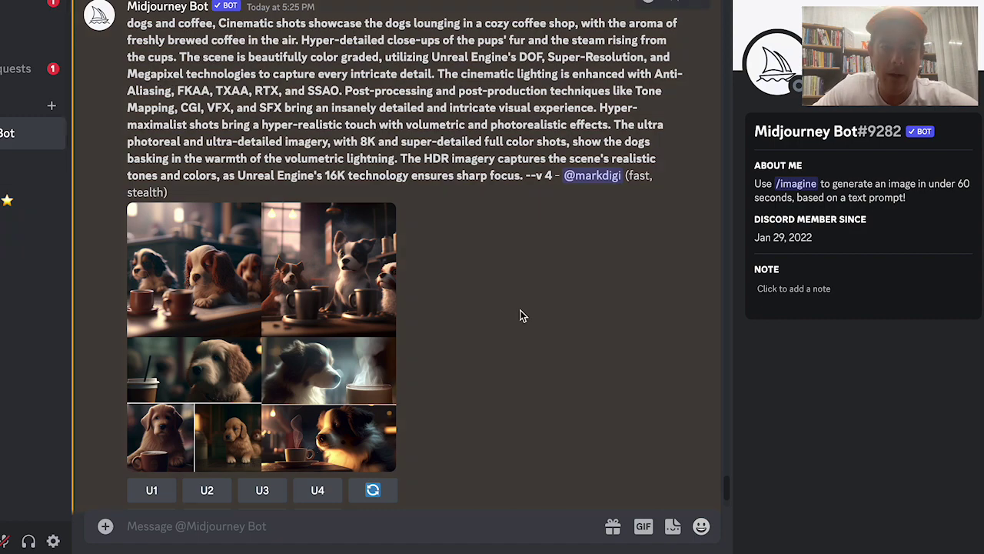
scroll(520, 315, "down", 2)
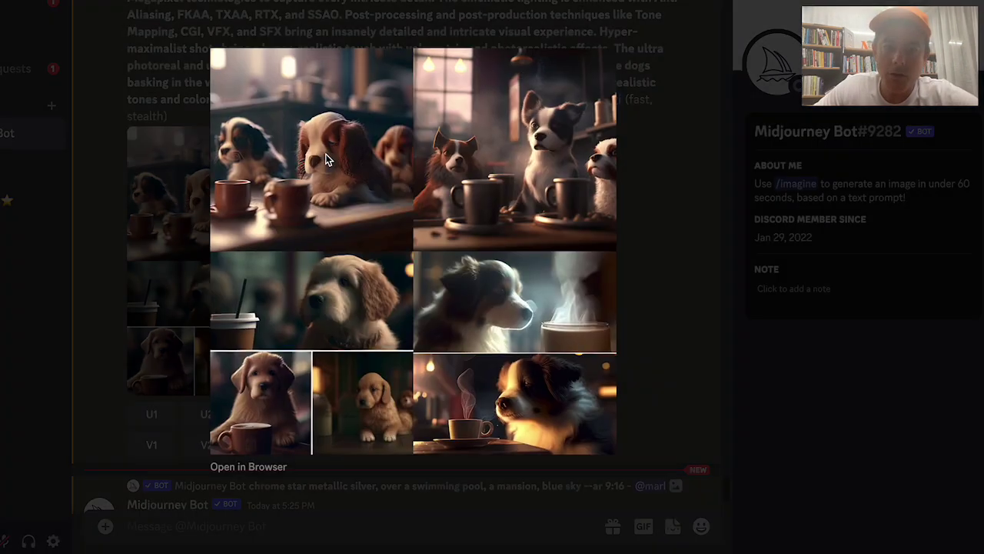
left_click(327, 159)
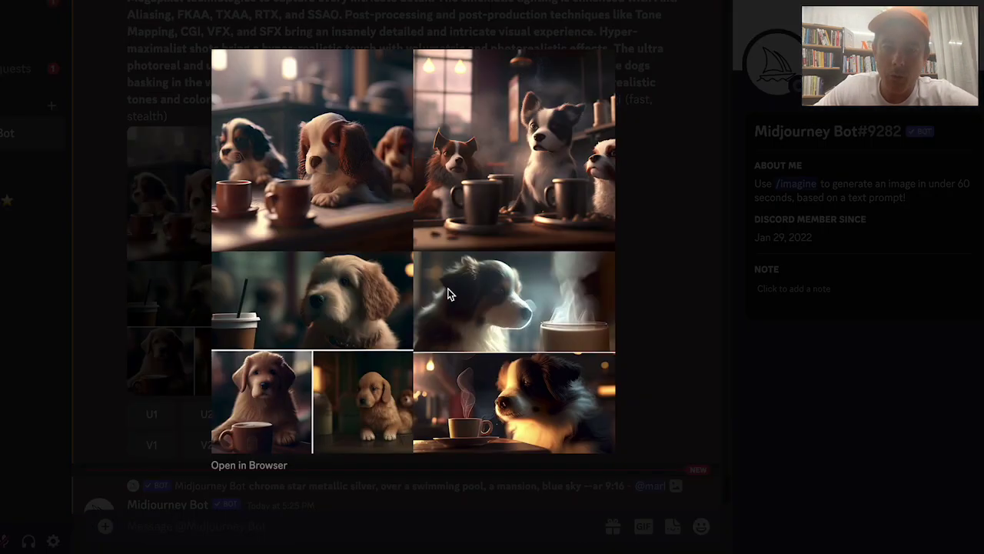
left_click(656, 277)
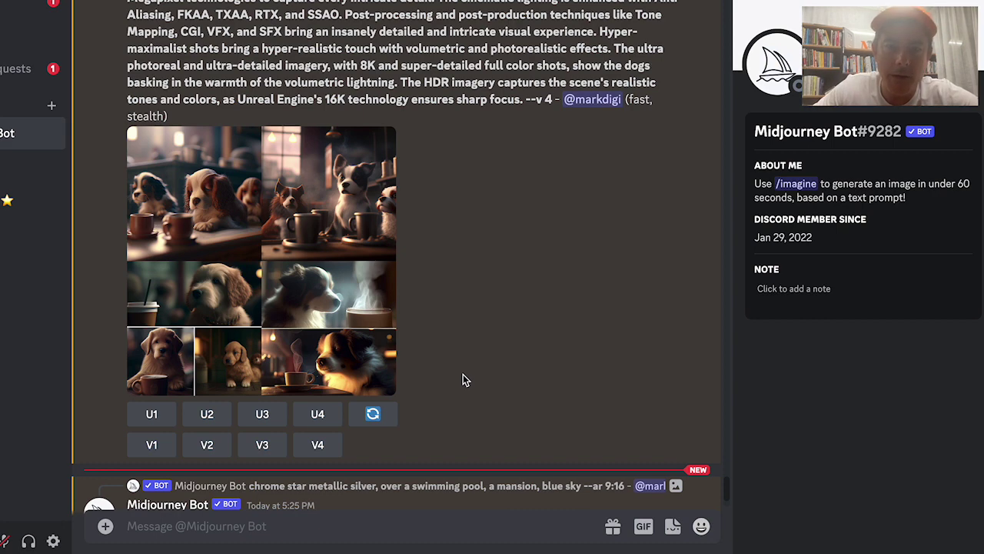
View the upscaled chrome star image further down enlarged, then close it
scroll(462, 380, "down", 3)
scroll(463, 374, "down", 3)
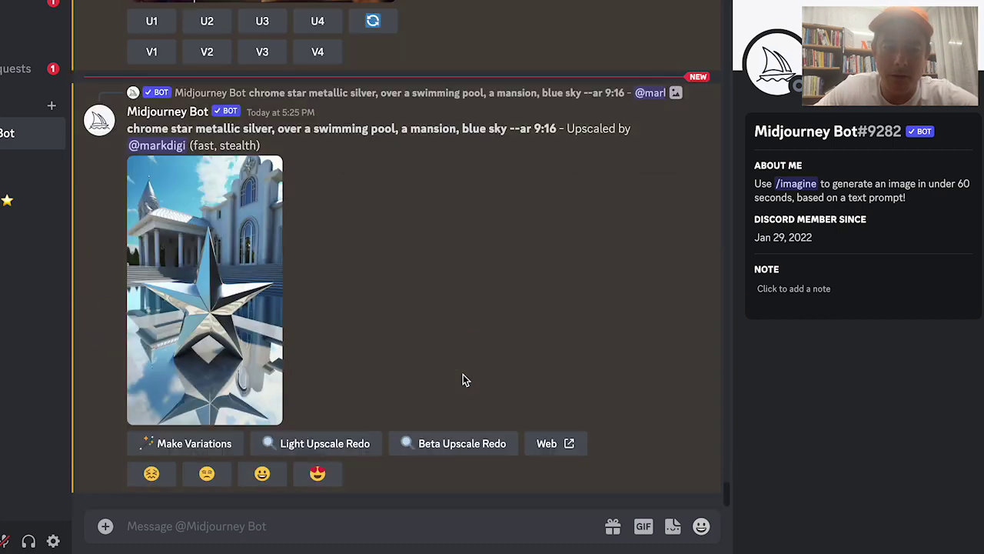
left_click(204, 285)
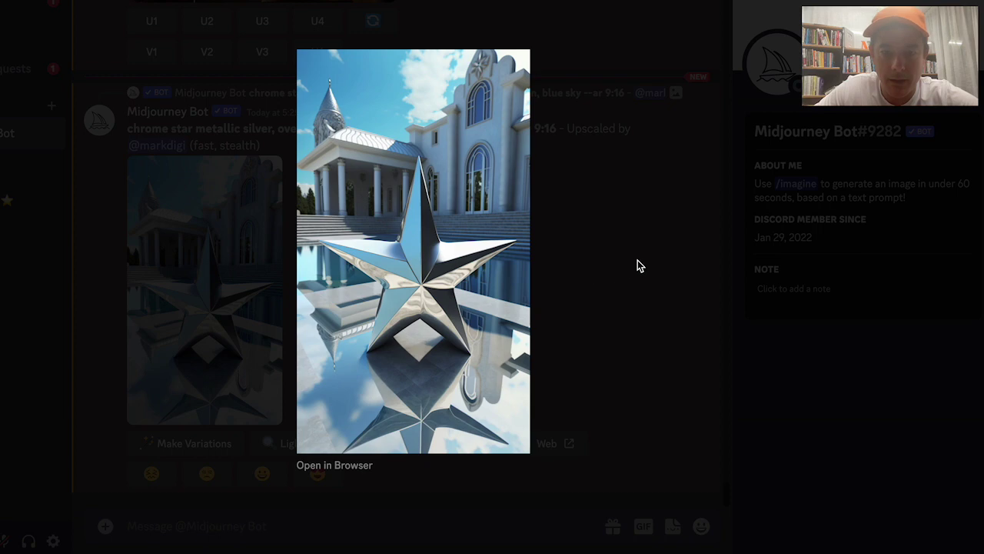
left_click(642, 262)
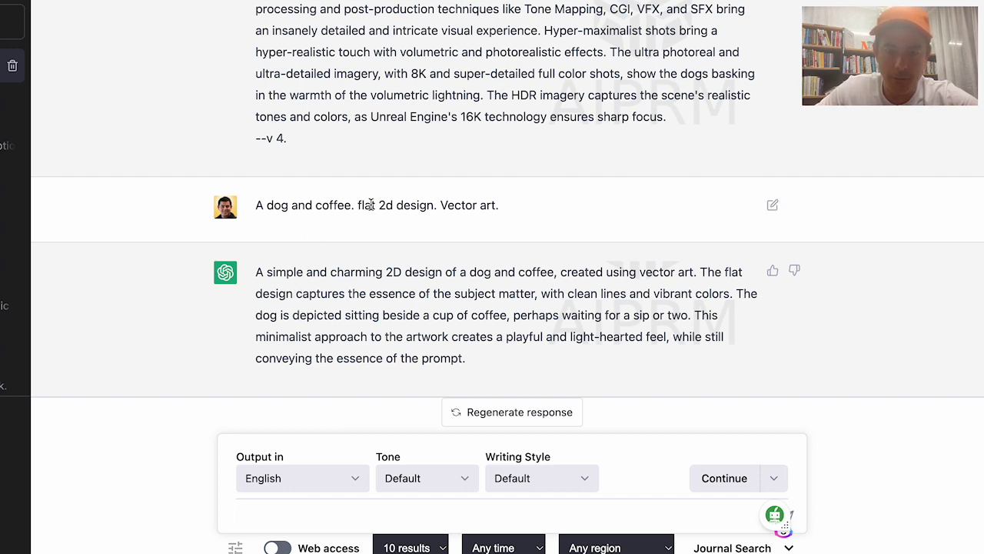
Select and copy ChatGPT's flat 2D vector-art dog-and-coffee description
left_click_drag(380, 206, 492, 205)
left_click(469, 340)
left_click_drag(471, 367, 258, 277)
key("ctrl+c")
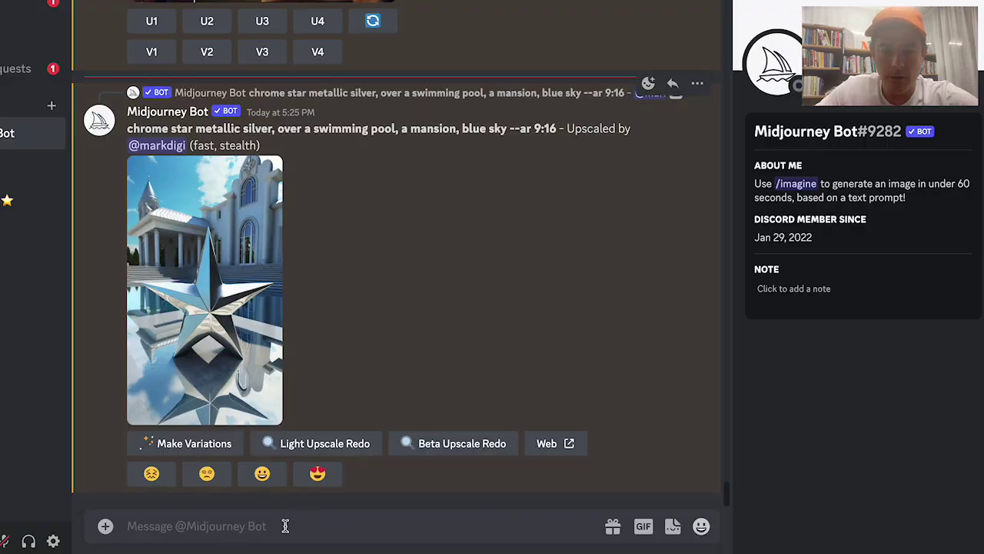
left_click(282, 525)
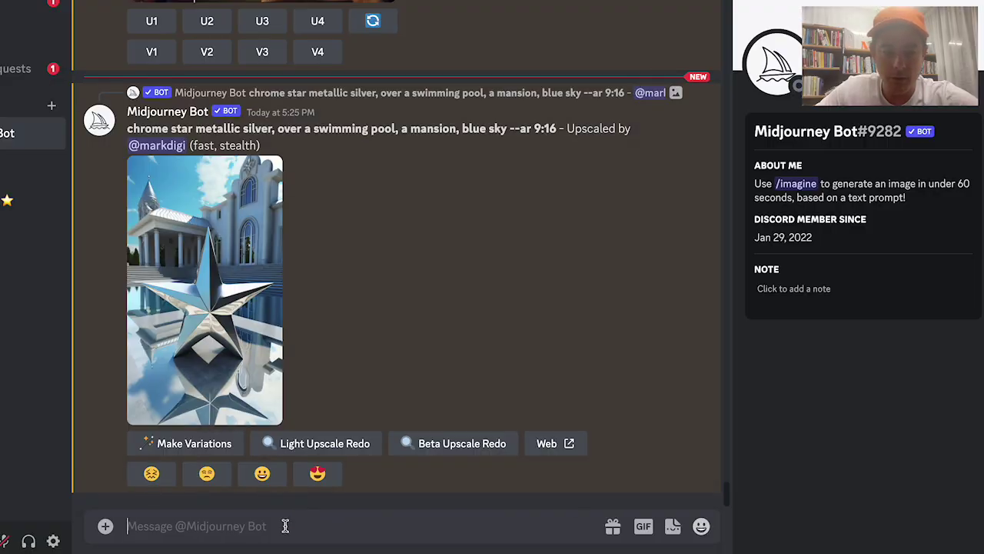
Paste the description after '/imagine prompt:', append '--ar 3:4', and submit it to Midjourney
key("ctrl+v")
left_click(129, 459)
type("/imagine prompt:")
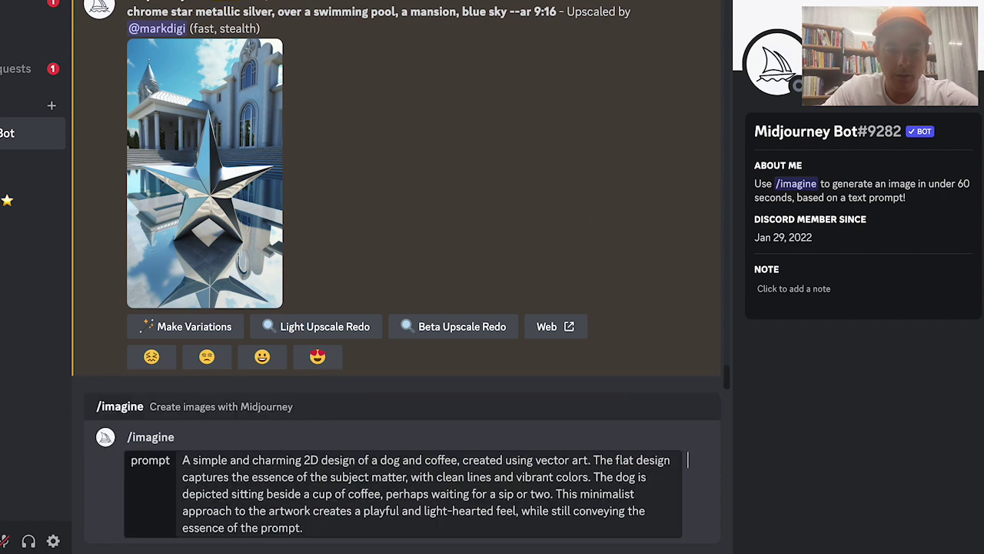
left_click(318, 527)
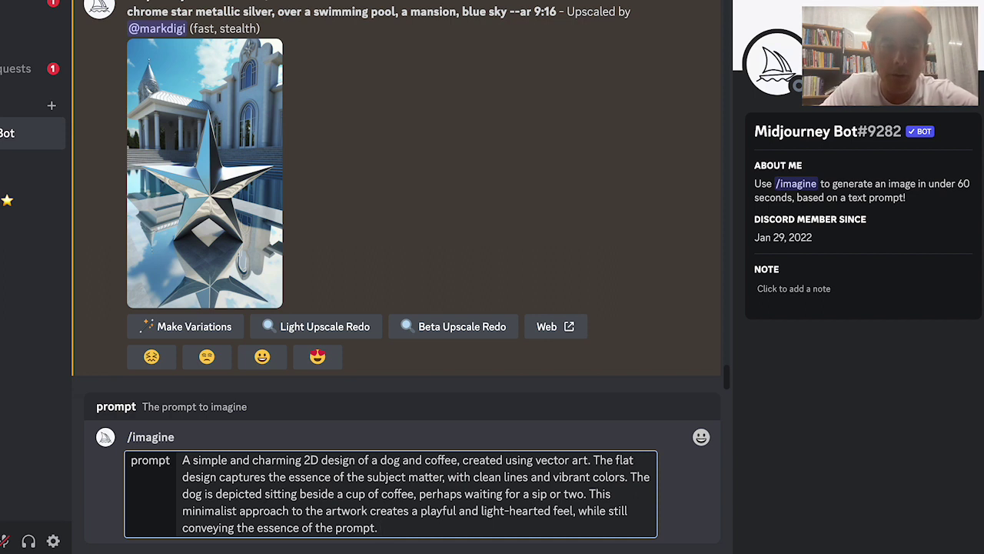
type("ar 4:")
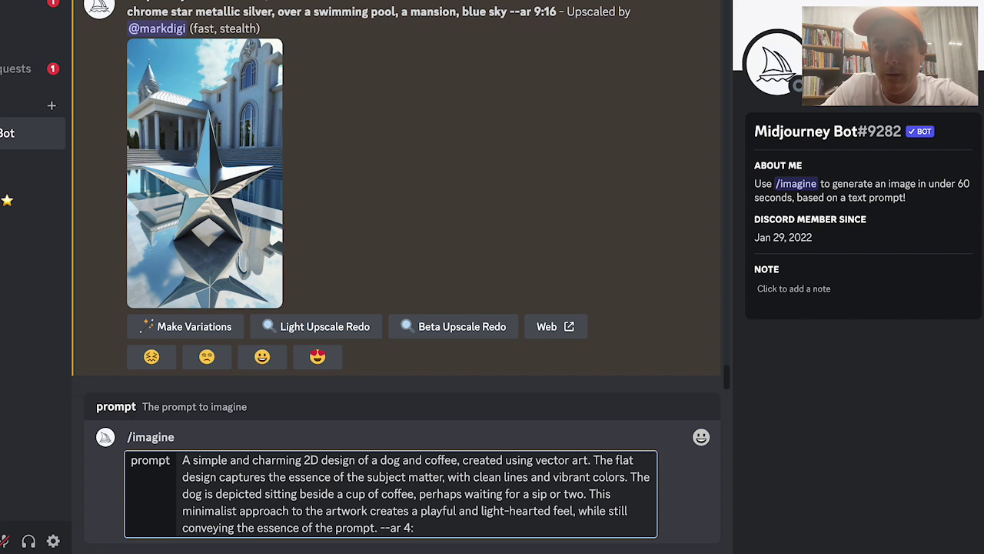
key("BackSpace")
key("BackSpace")
type("3:4")
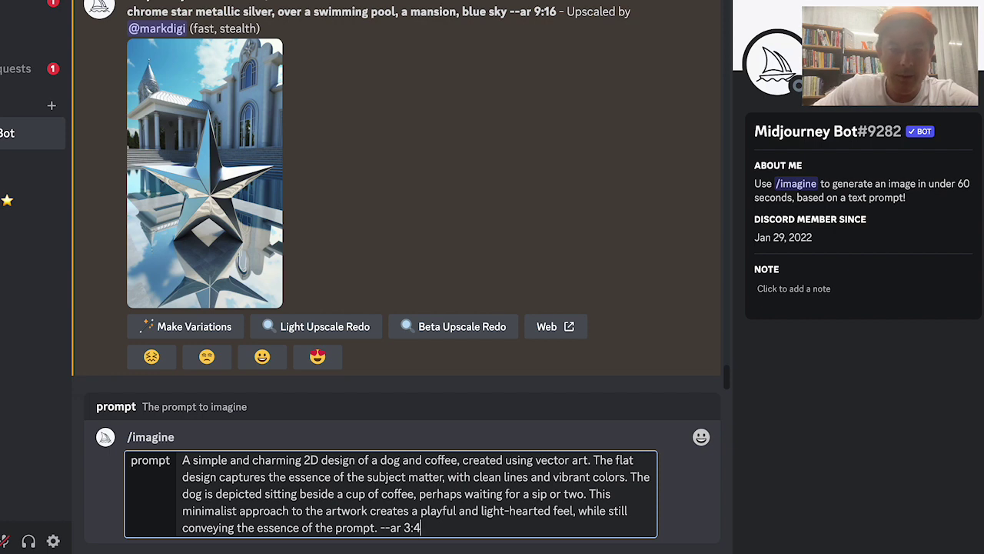
key("Return")
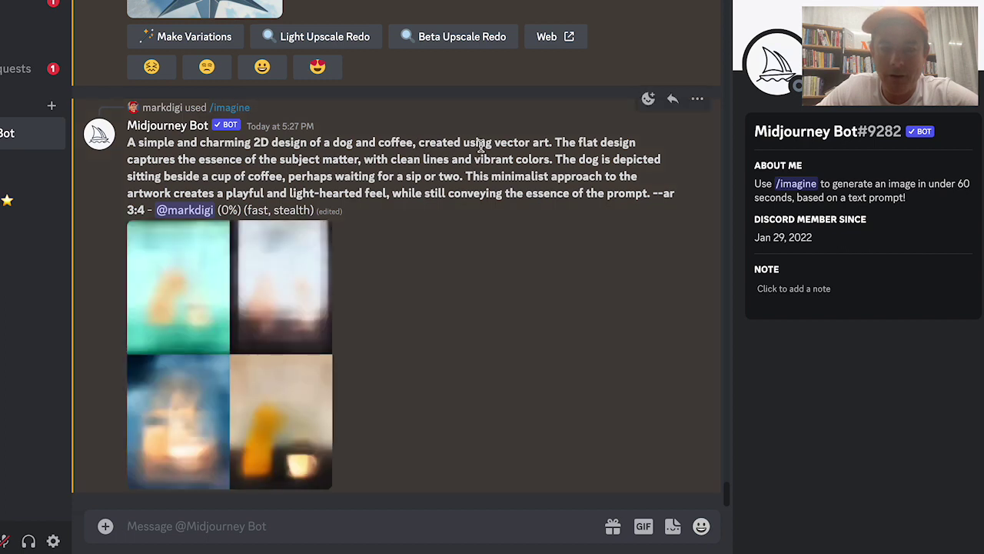
Open the four-image flat vector dog-and-coffee grid full-size in the browser
left_click_drag(199, 158, 481, 190)
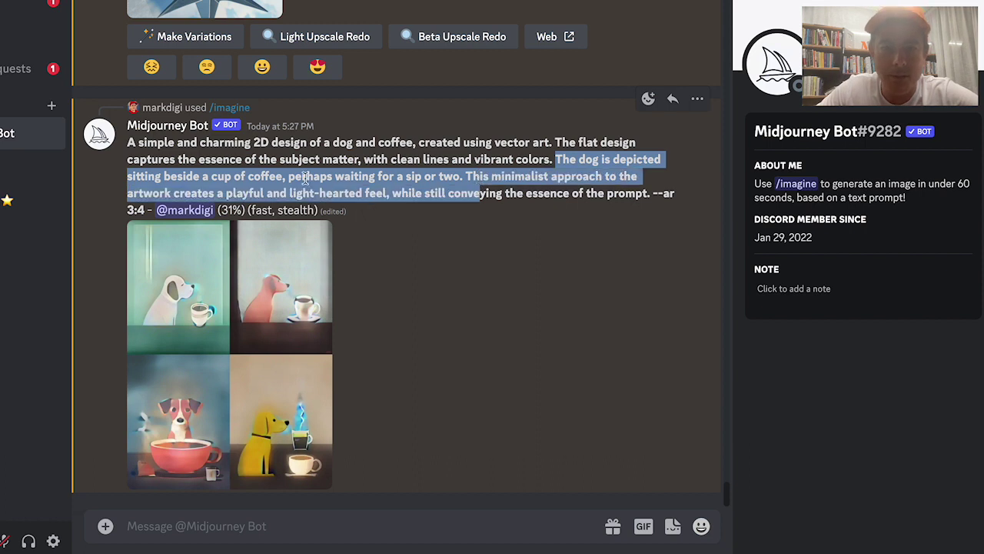
left_click(215, 189)
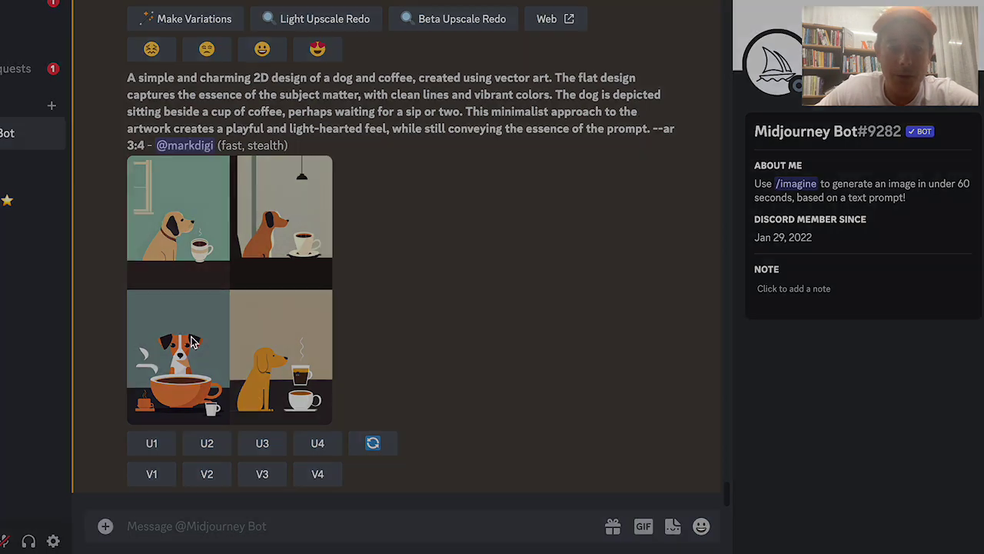
left_click(192, 343)
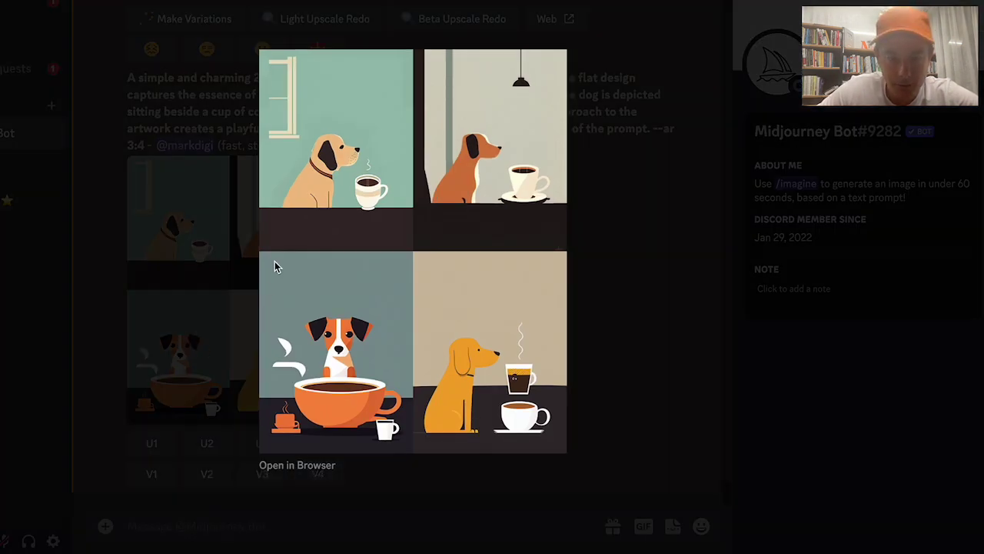
left_click(276, 466)
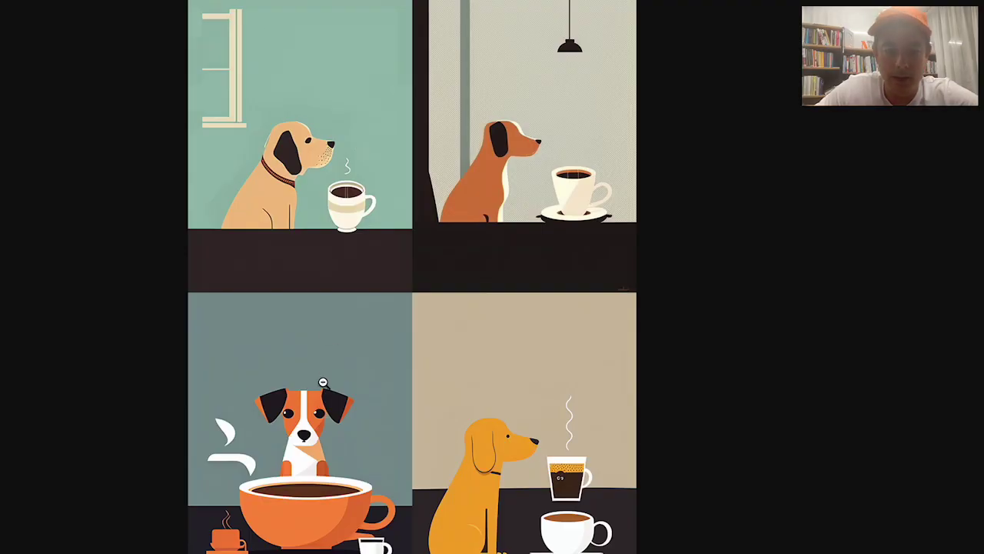
left_click(324, 379)
scroll(252, 394, "down", 2)
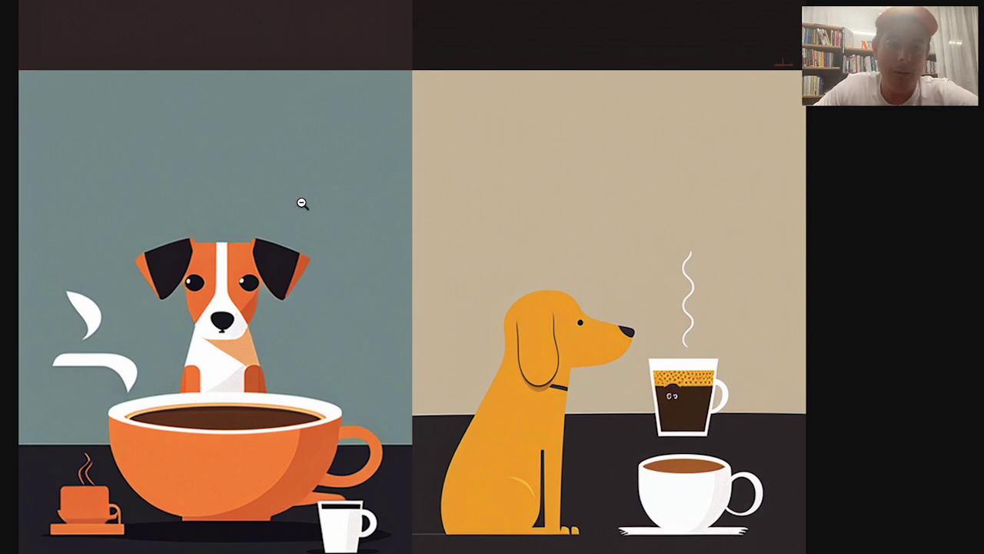
scroll(292, 220, "up", 2)
scroll(295, 222, "up", 5)
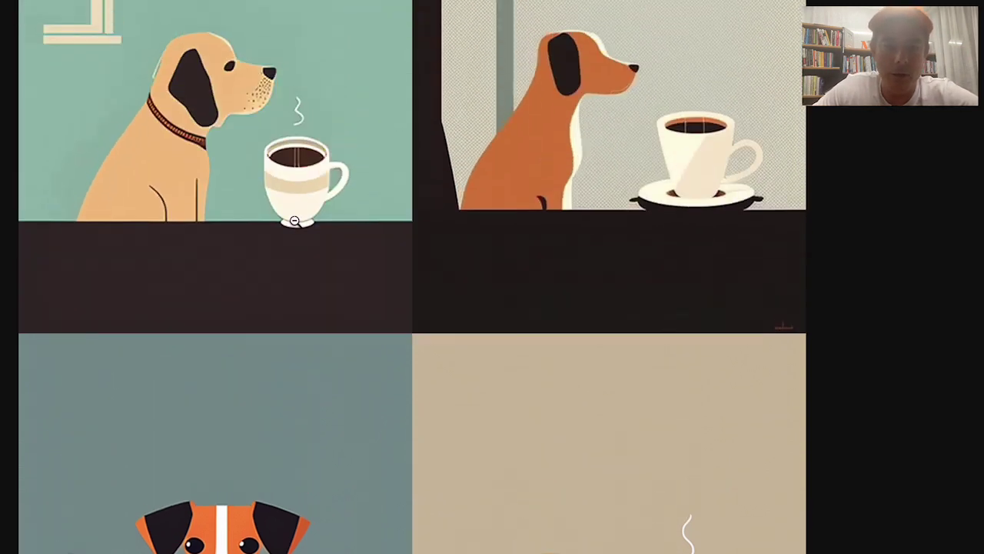
scroll(295, 222, "down", 6)
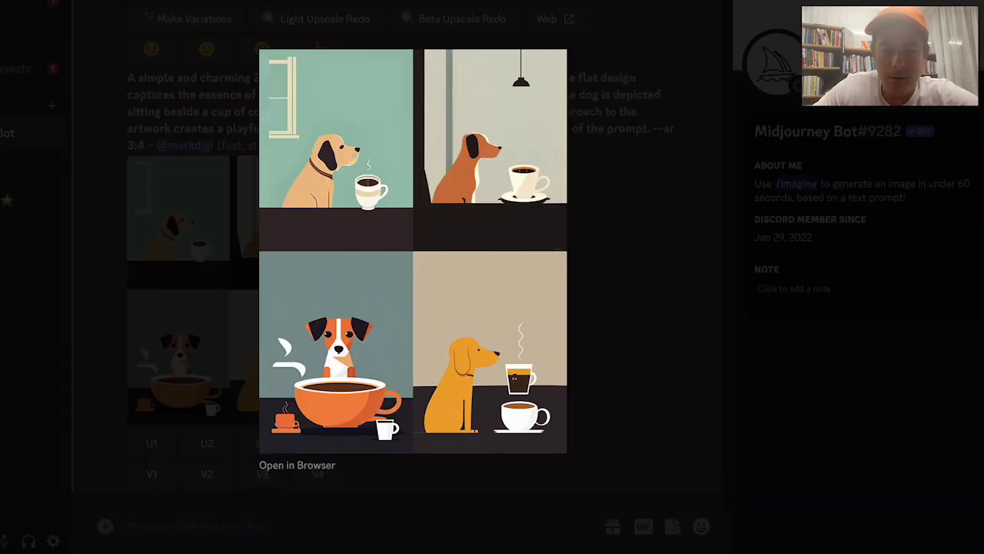
left_click(389, 494)
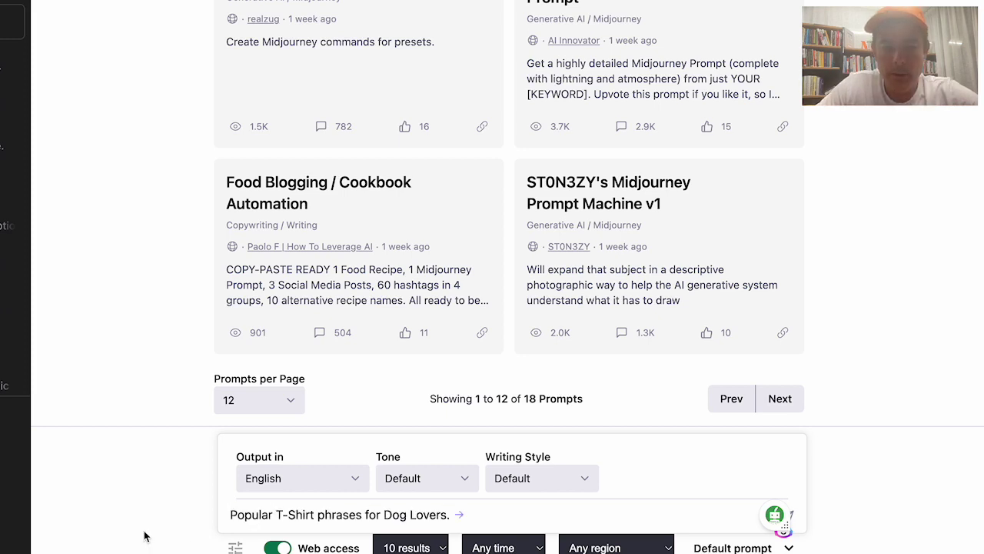
Send 'Popular T-Shirt phrases for Dog Lovers.' with web access on
left_click(393, 511)
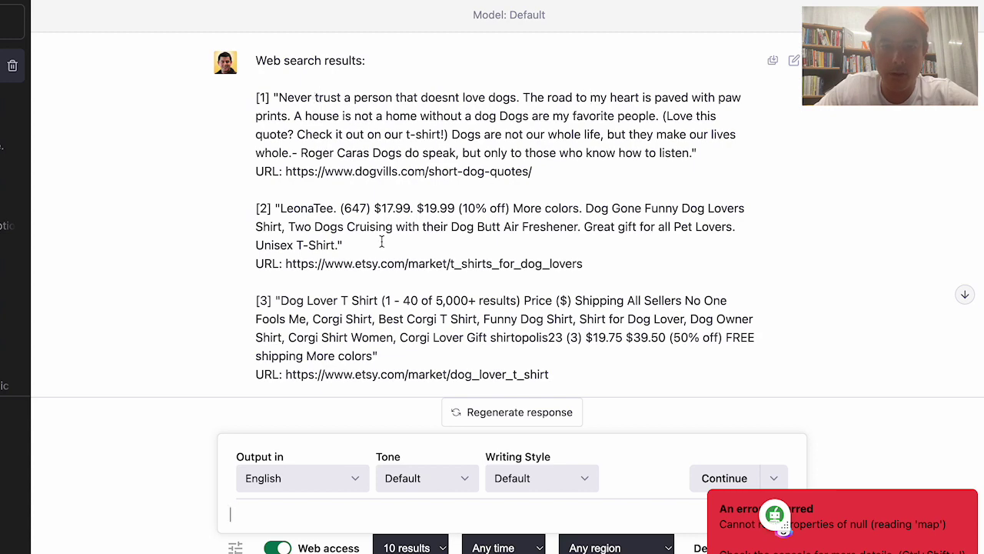
Look through the web search results and the start of ChatGPT's numbered answer
scroll(407, 288, "down", 1)
scroll(403, 282, "down", 3)
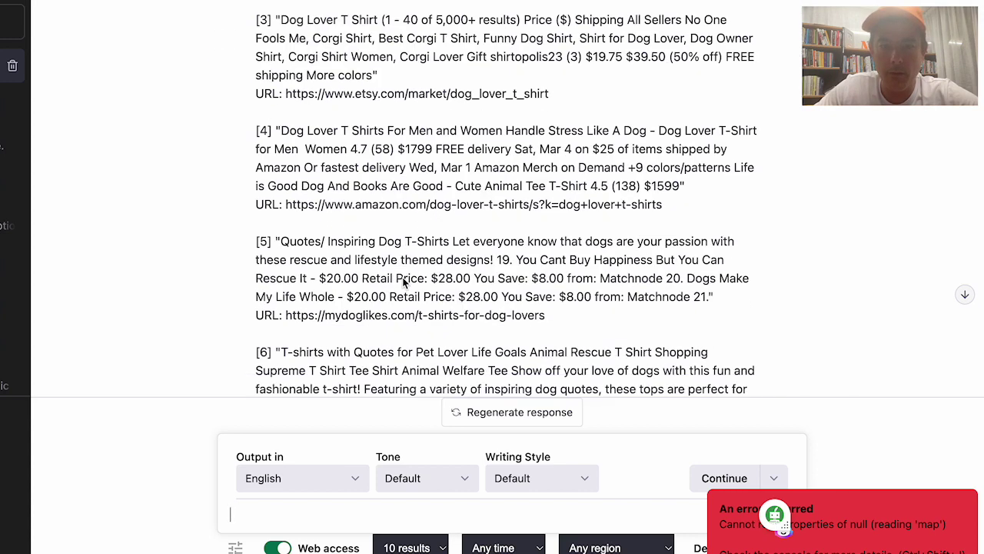
scroll(431, 208, "down", 6)
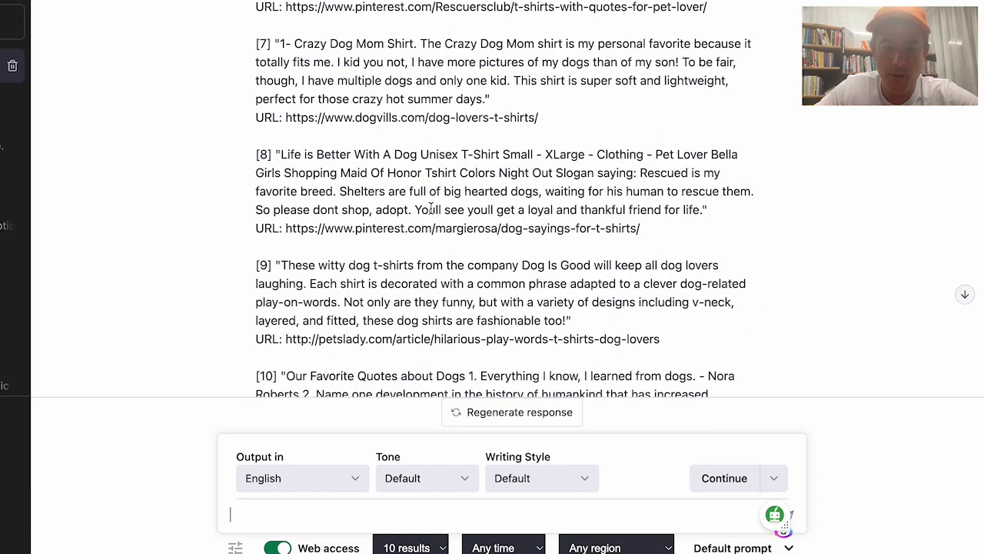
scroll(431, 209, "down", 4)
left_click_drag(399, 219, 331, 219)
left_click(356, 223)
scroll(367, 286, "down", 1)
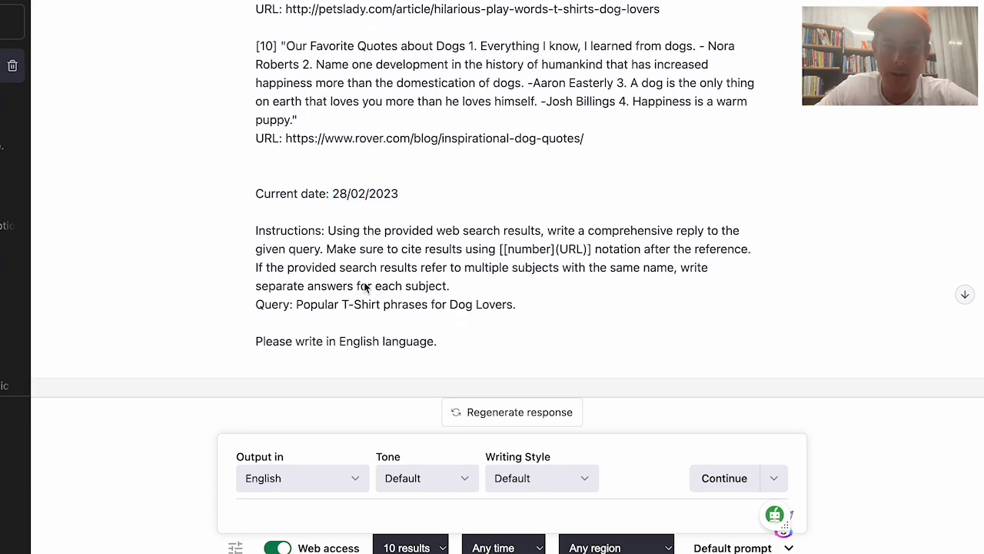
scroll(367, 284, "down", 1)
scroll(366, 283, "down", 3)
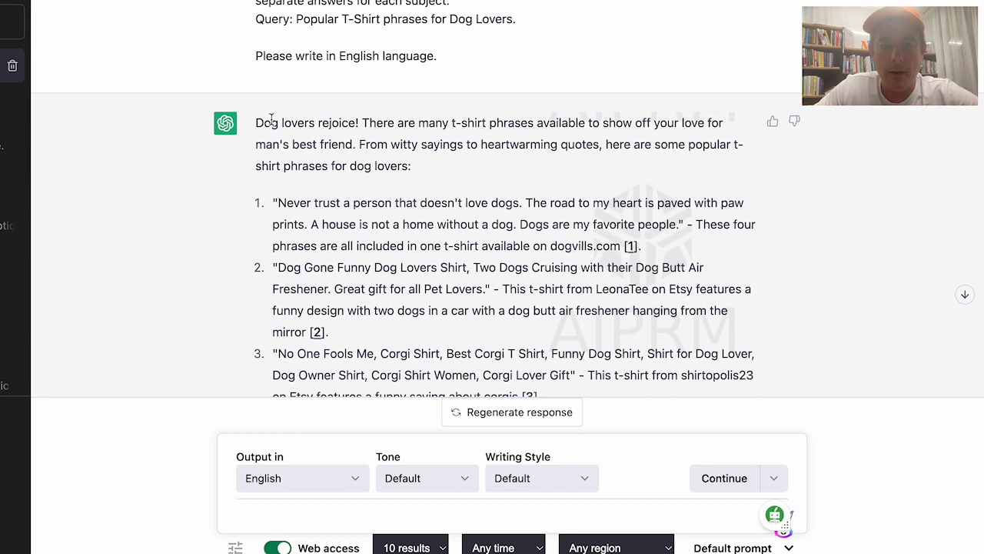
scroll(344, 113, "up", 1)
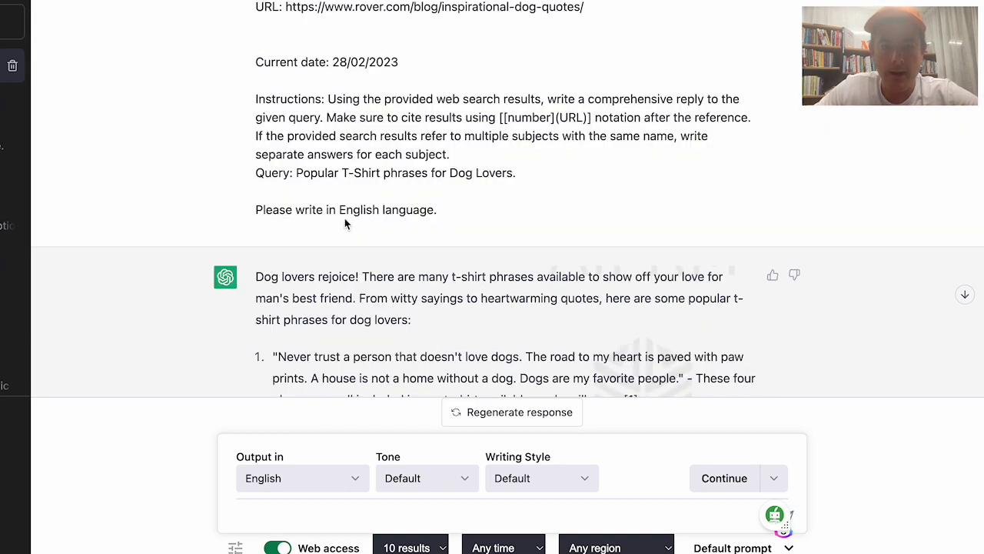
scroll(351, 241, "down", 2)
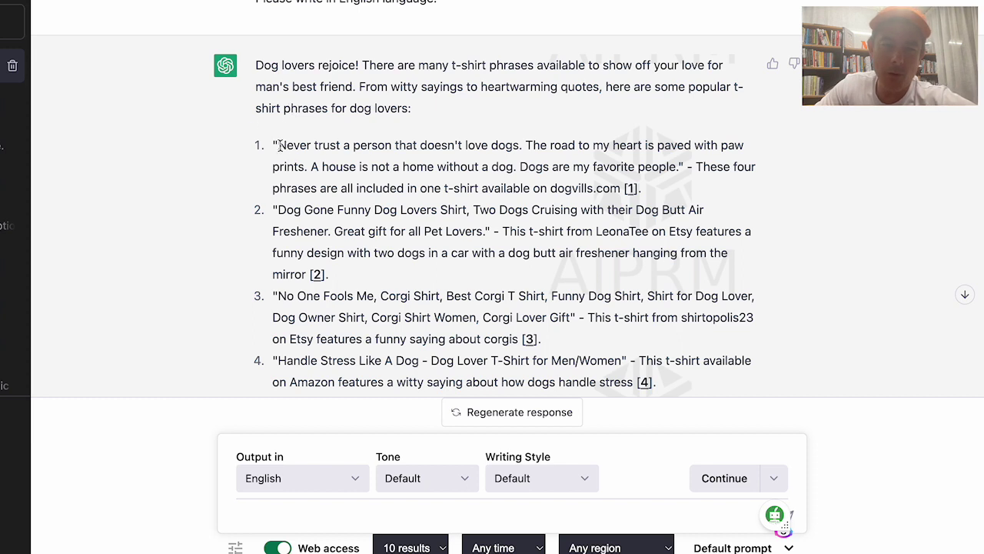
Highlight the first quotes, like 'Never trust a person that doesn't love dogs'
left_click_drag(279, 141, 520, 142)
left_click(505, 169)
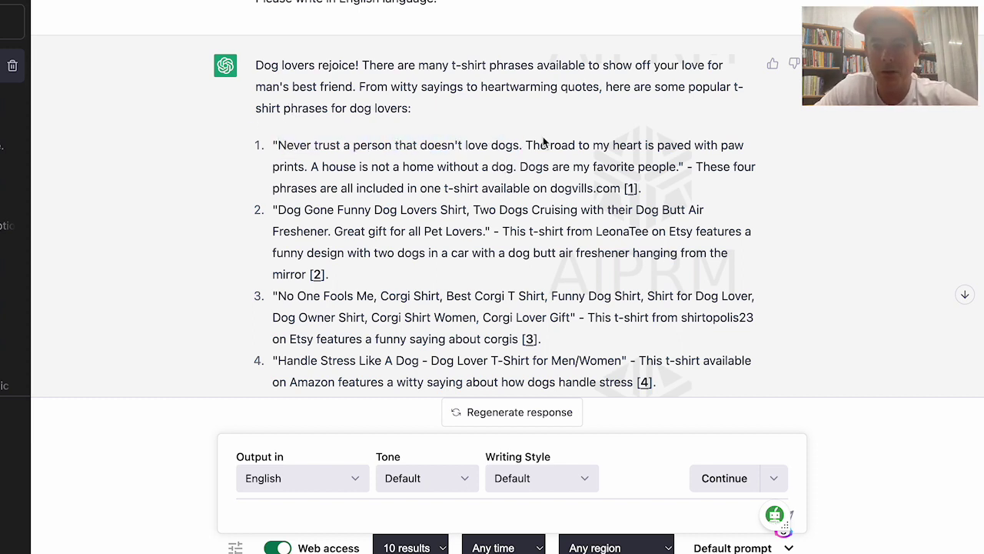
double_click(532, 144)
left_click_drag(589, 144, 678, 166)
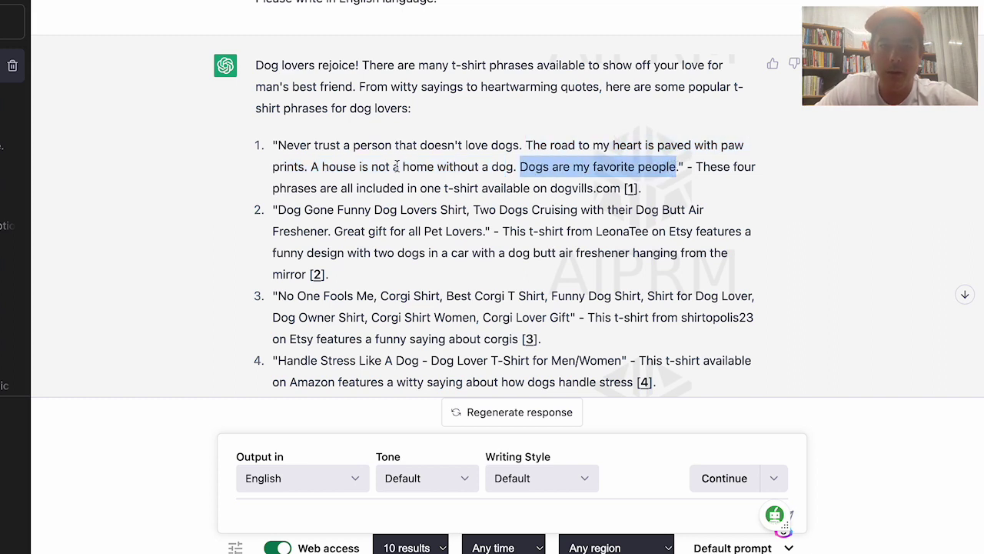
left_click(607, 167)
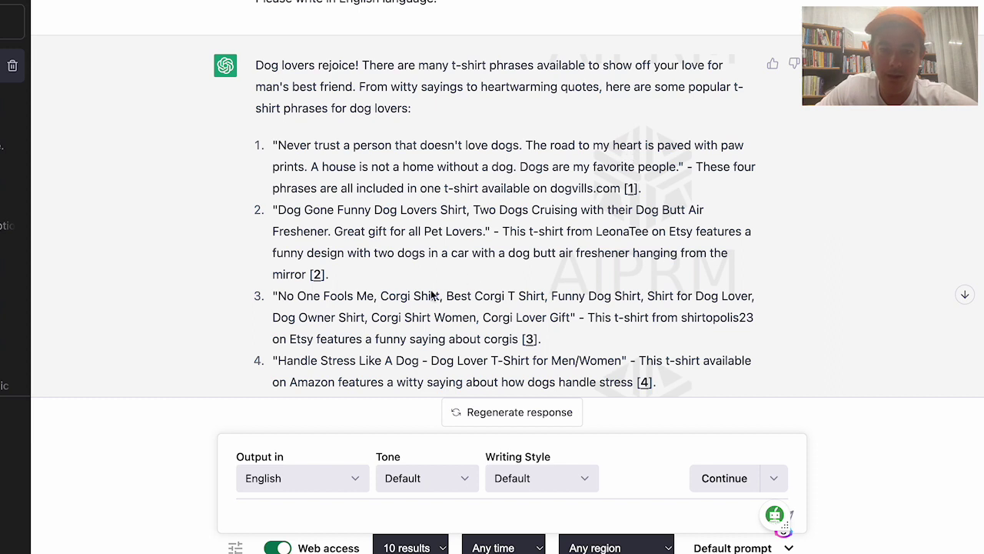
Highlight later quotes: the corgi phrases, 'You Can't Buy Happiness But You Can Rescue It', 'Dogs Make My Life Whole'
scroll(432, 296, "down", 1)
left_click_drag(278, 247, 458, 287)
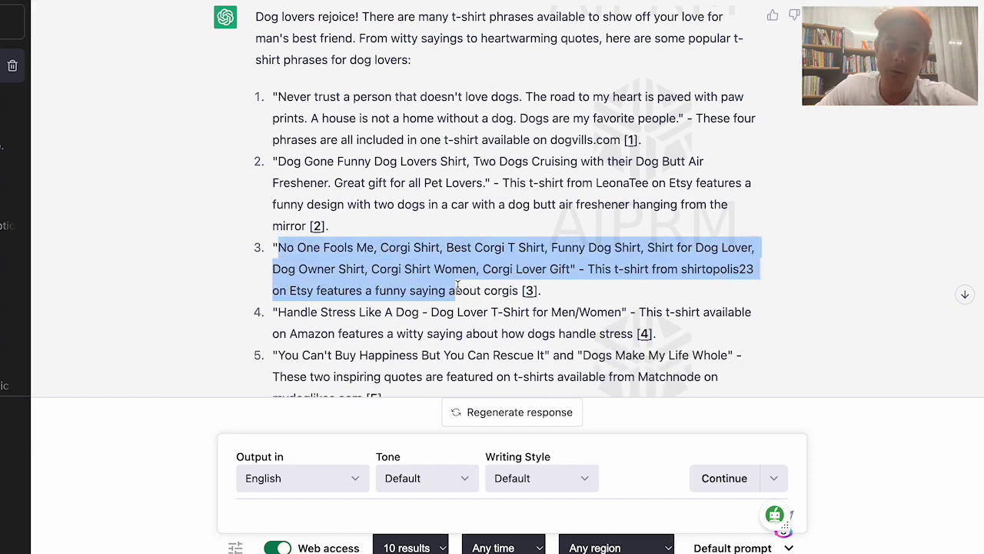
left_click(196, 163)
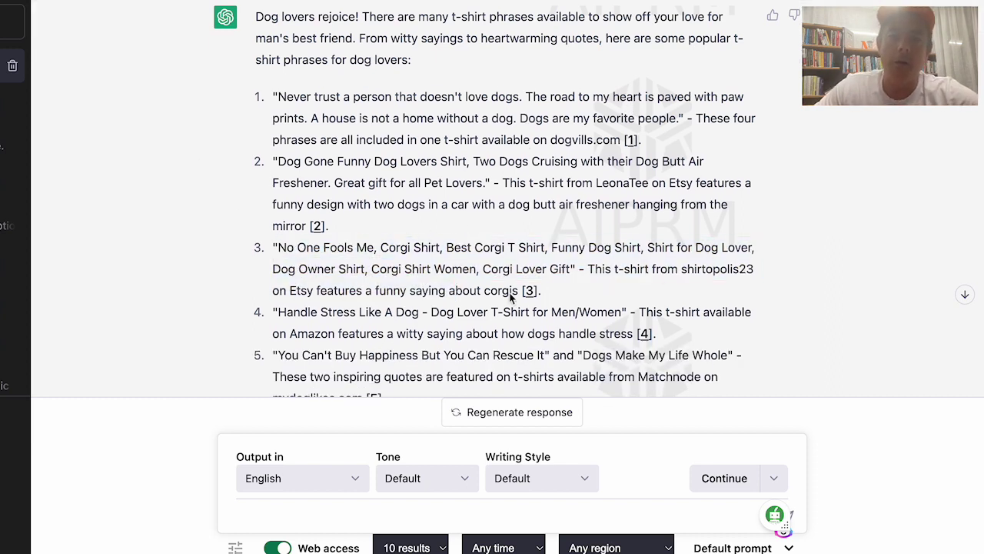
scroll(482, 207, "down", 1)
scroll(482, 207, "down", 1)
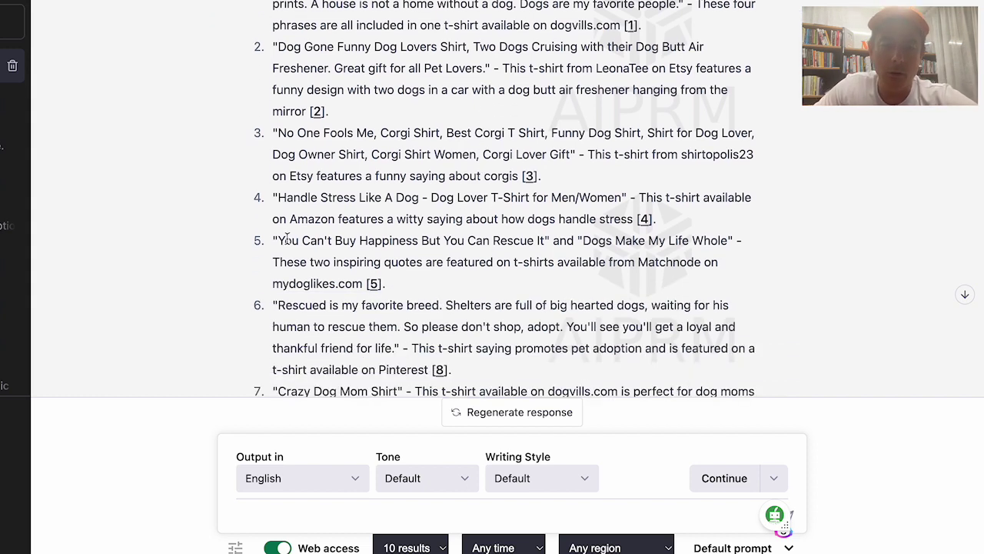
left_click_drag(279, 240, 545, 242)
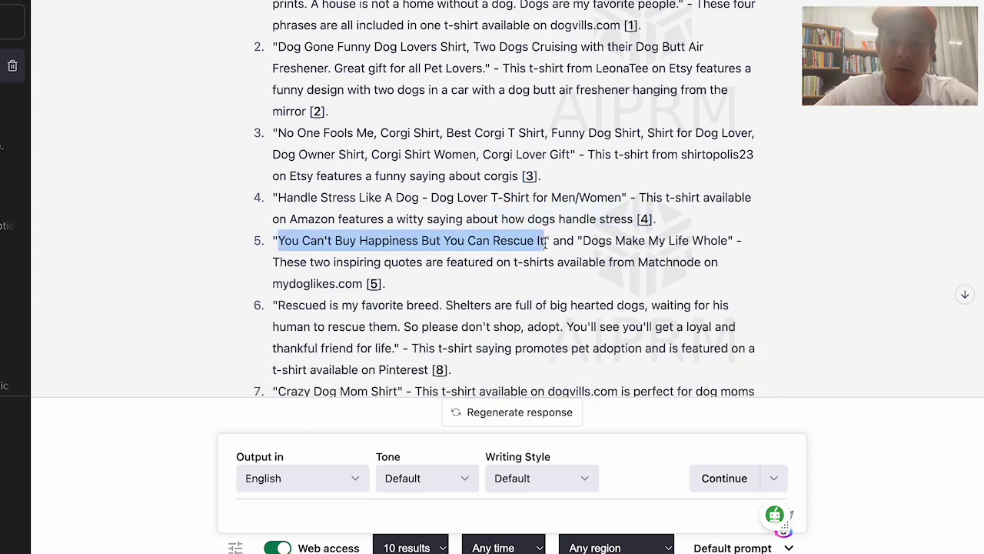
left_click_drag(585, 241, 611, 244)
left_click(723, 243)
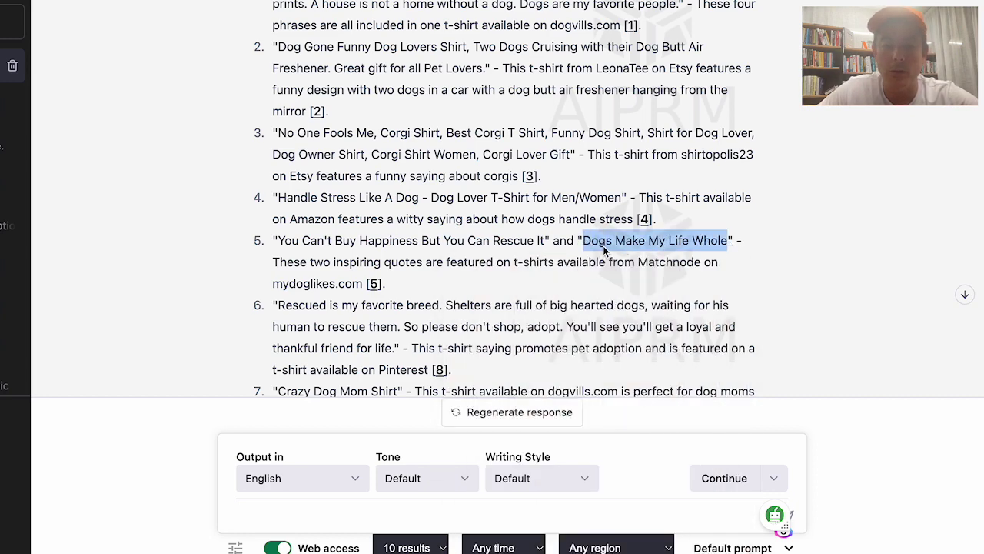
With web access off, ask ChatGPT to list each quote as its own bullet, splitting multi-quote shirts
left_click(185, 285)
left_click(327, 514)
type("Please")
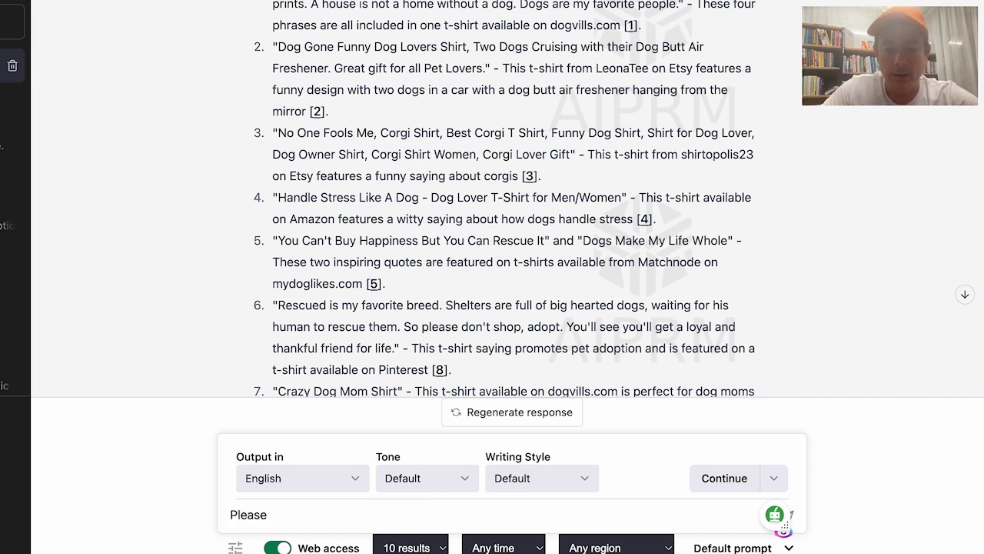
left_click(274, 548)
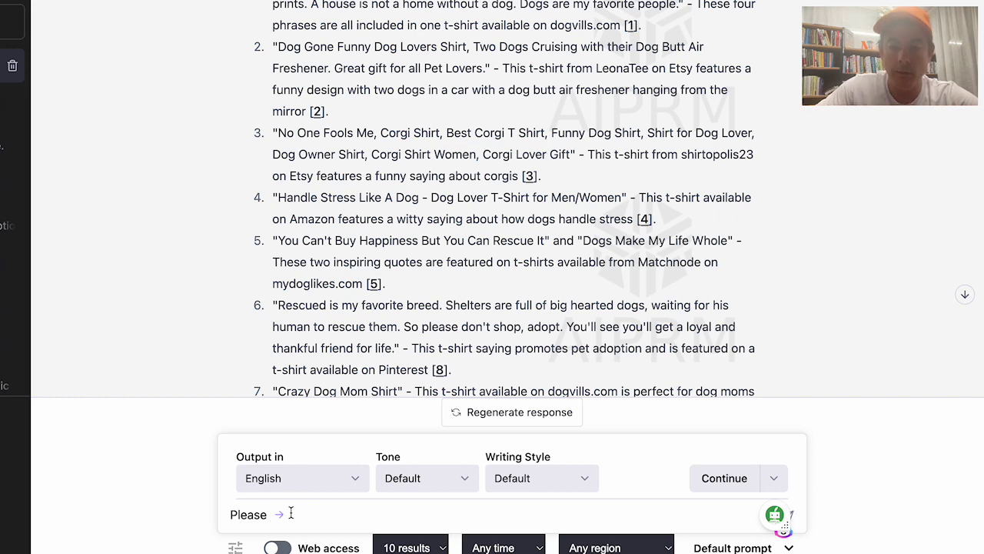
type("e list each ")
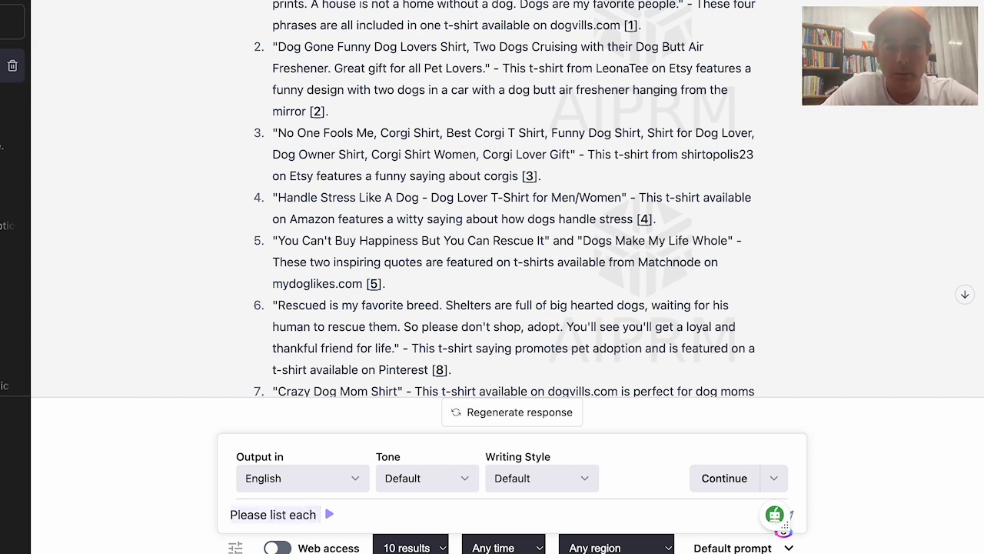
type("quote, ")
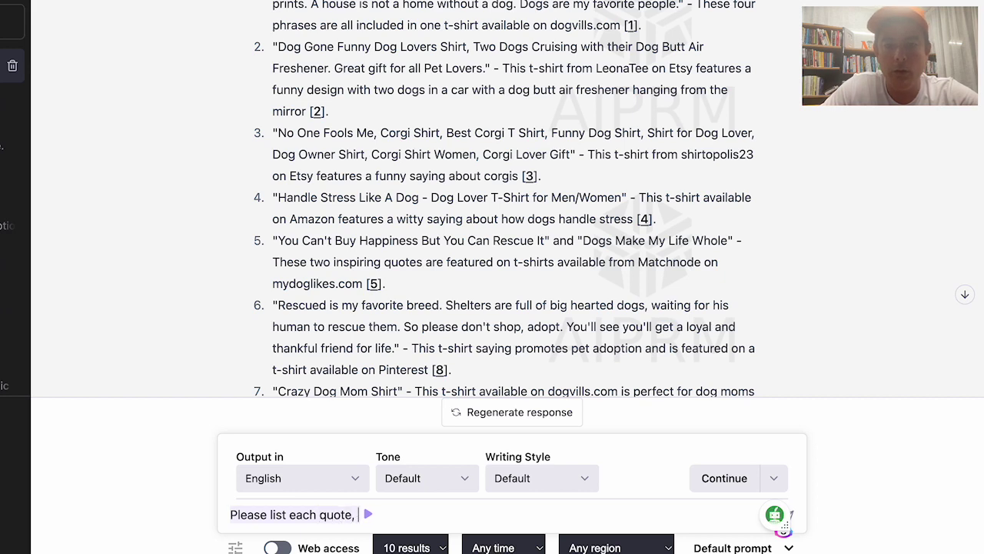
type("one by one, ")
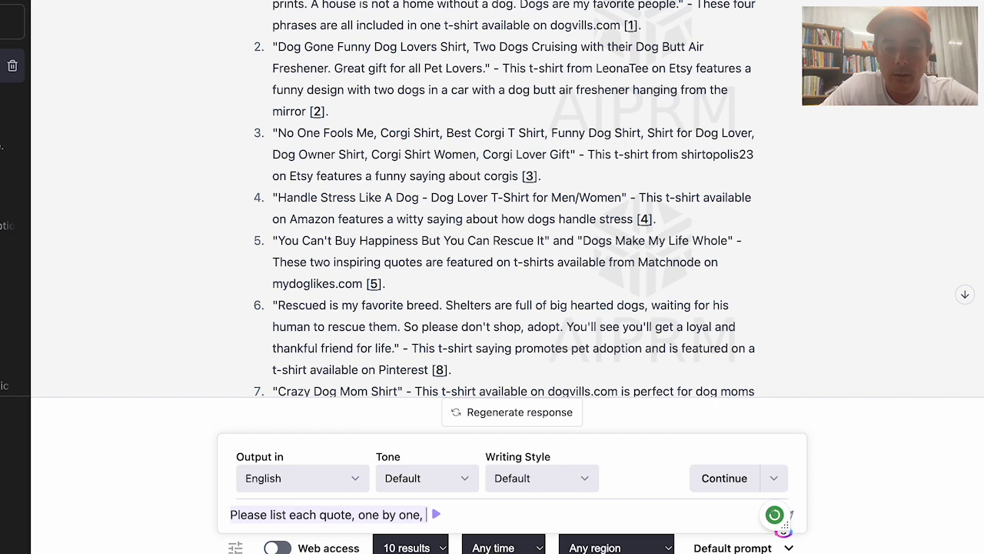
type("in bu")
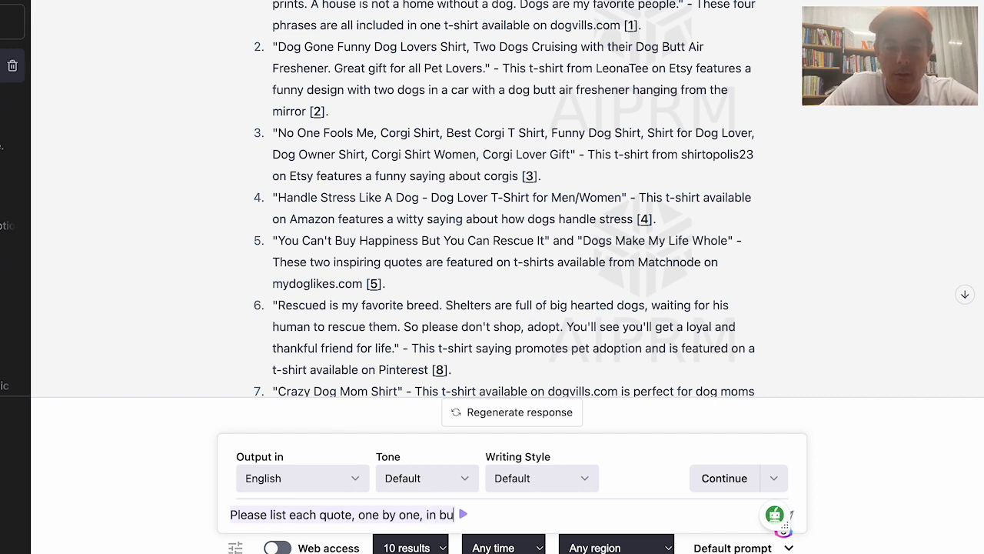
type("llet point f")
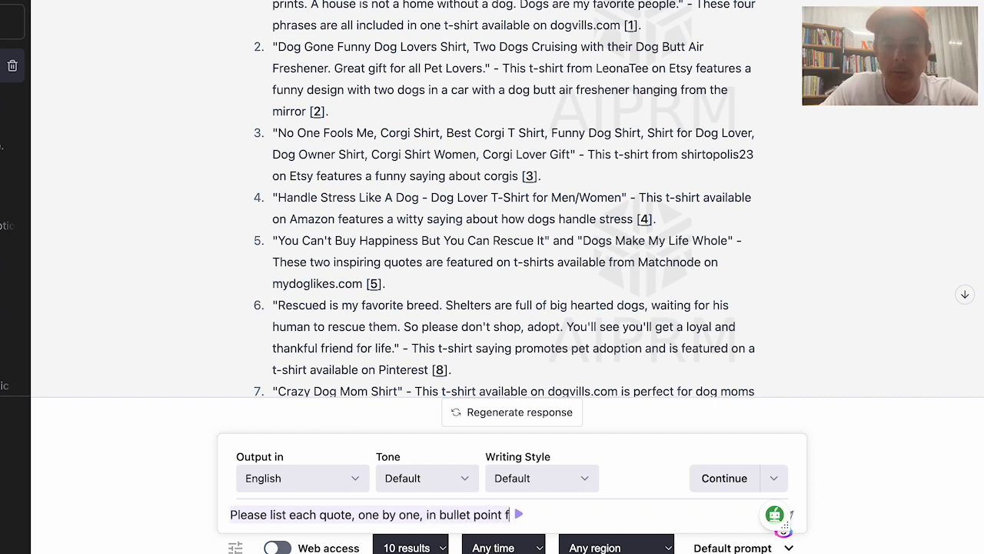
type("ormat, if there are more than one quote on a ")
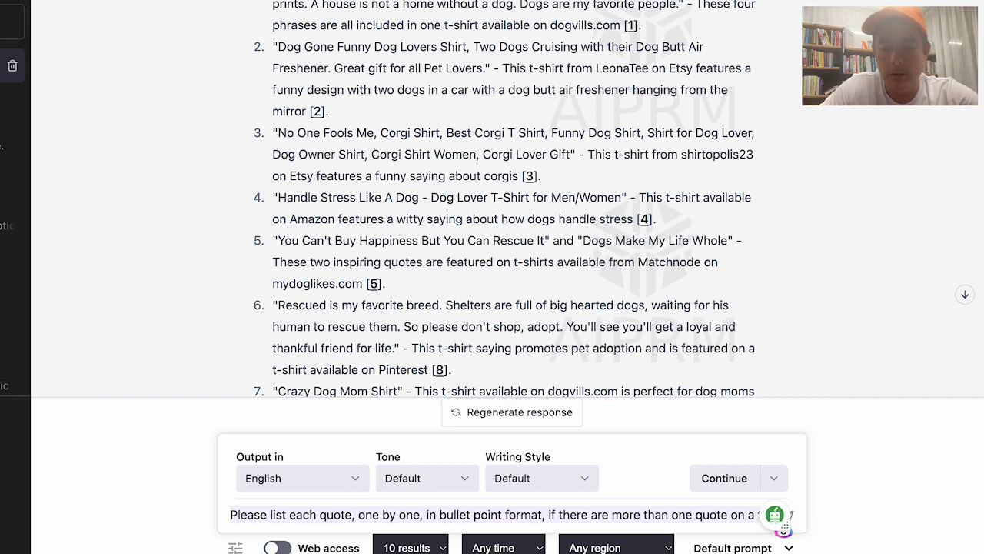
type("tshirt, then s")
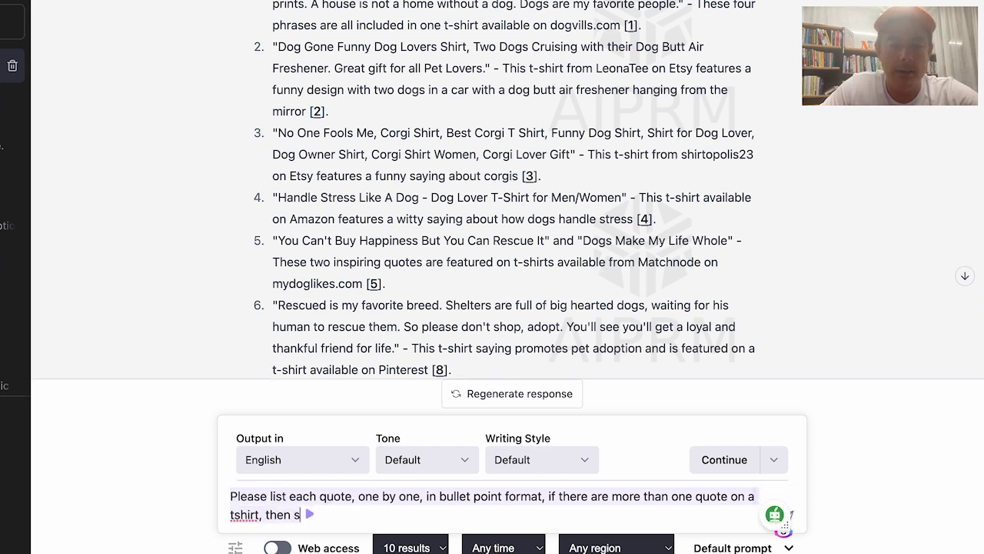
type("eparate them into separate quotes.")
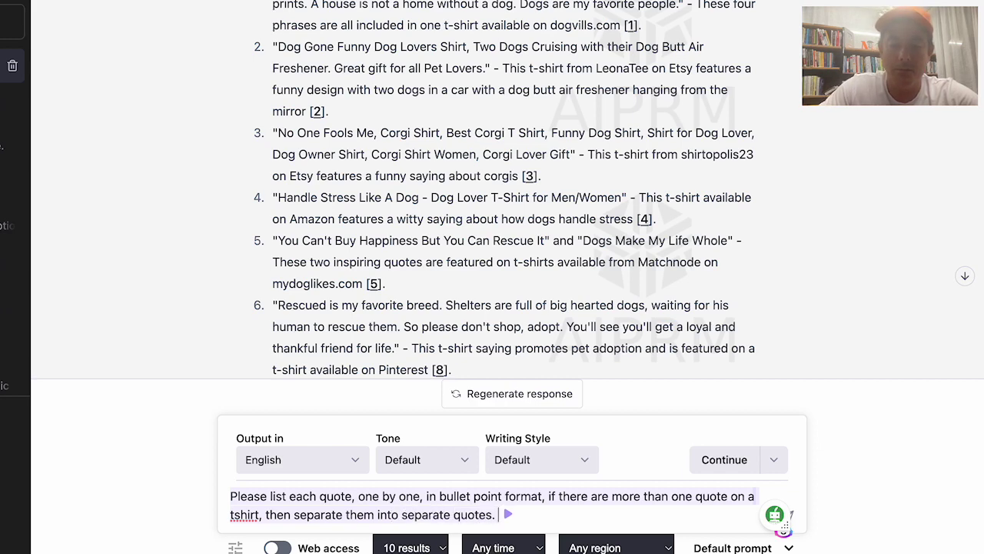
key("Return")
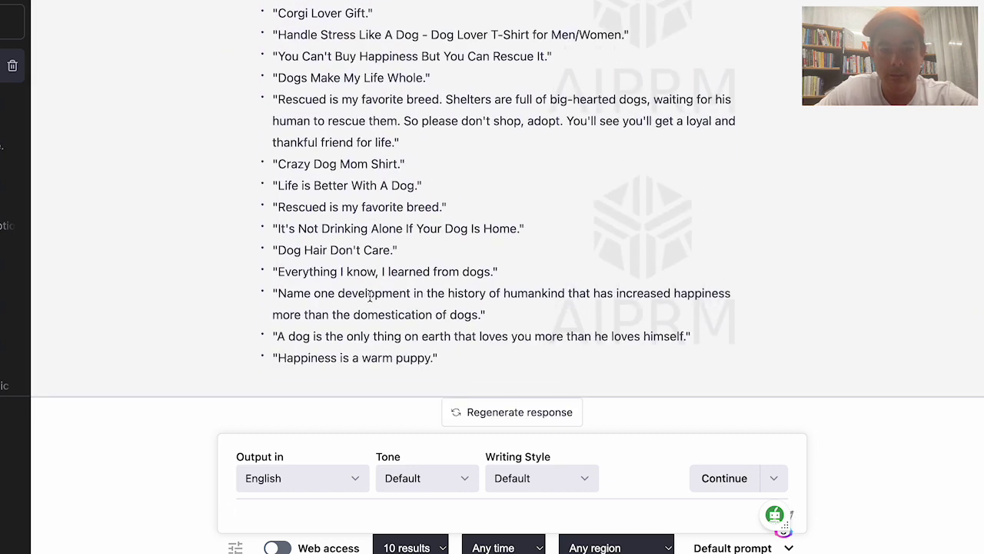
Review the bulleted quotes and type a request for a similar but unique alternative to each
left_click_drag(453, 358, 380, 222)
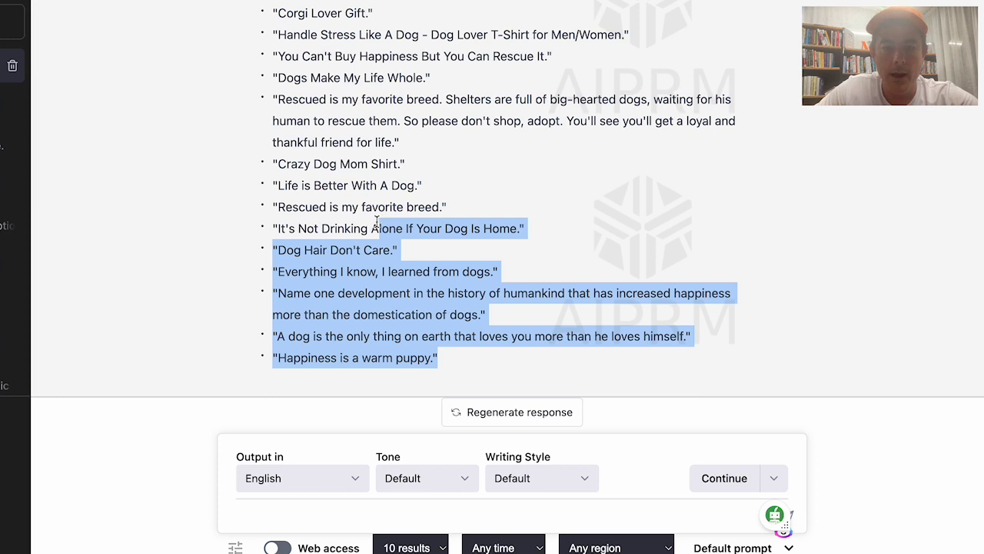
left_click(255, 464)
left_click(255, 519)
type("Now ro")
type(" for")
type(" each of those quo")
type("tes, please")
type(" give an ala")
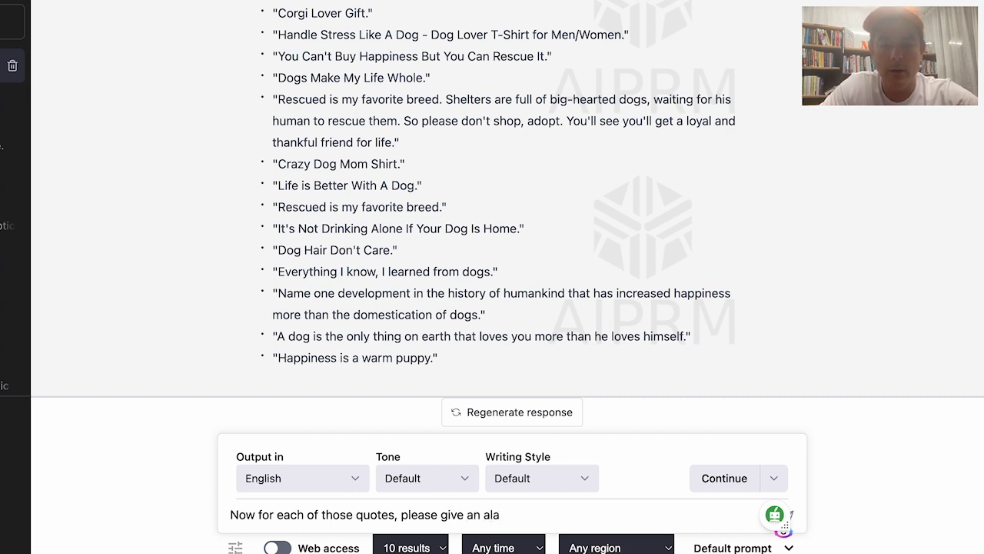
key("BackSpace")
type("ter")
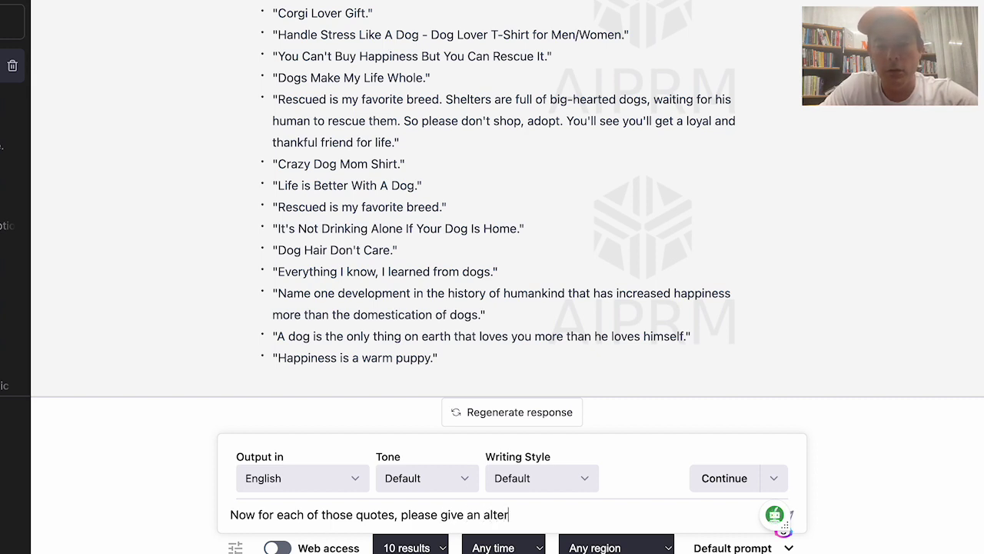
type("natuive unique ")
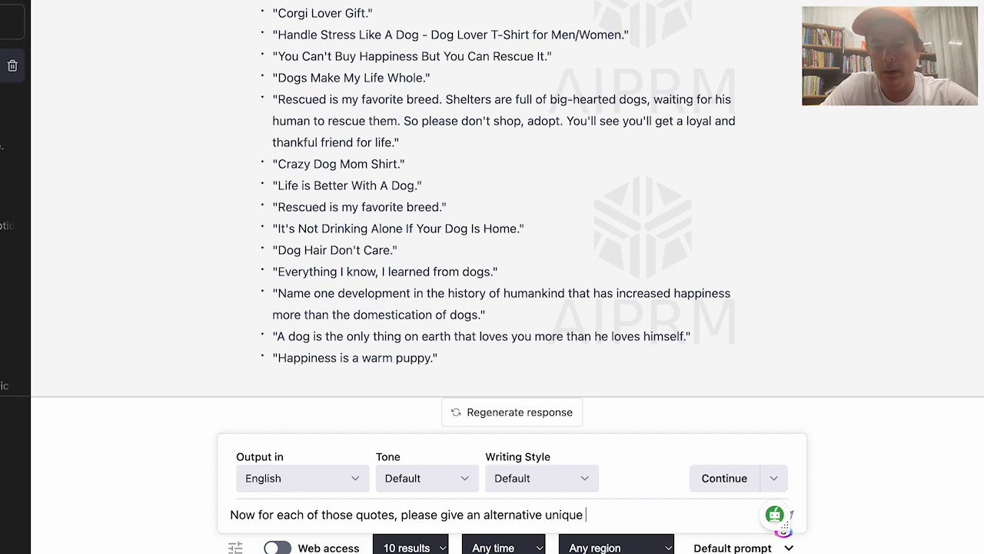
type("quote that is similar")
type("but not")
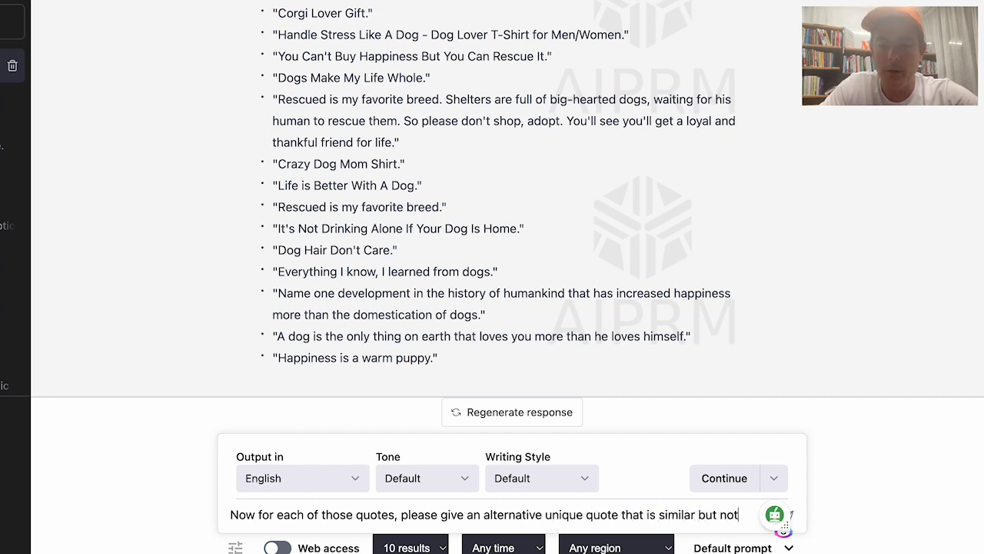
type(" the same.")
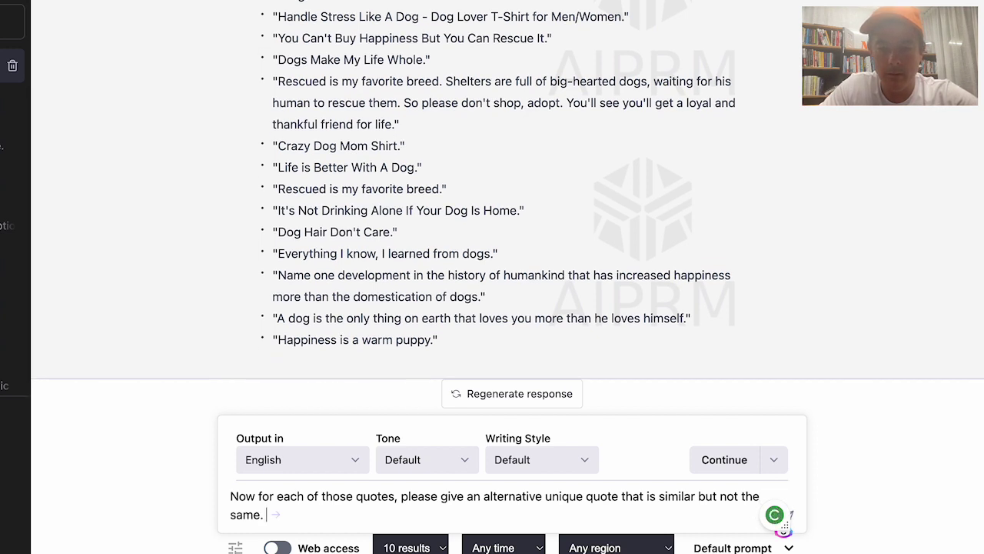
Send the request for alternative quotes and scroll through ChatGPT's new reply
key("Return")
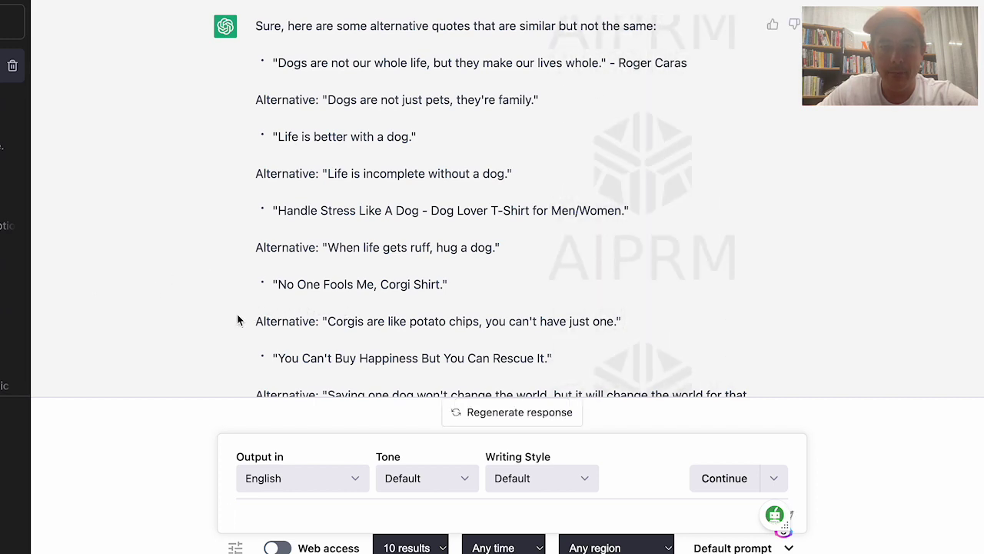
scroll(237, 319, "down", 3)
scroll(237, 313, "down", 2)
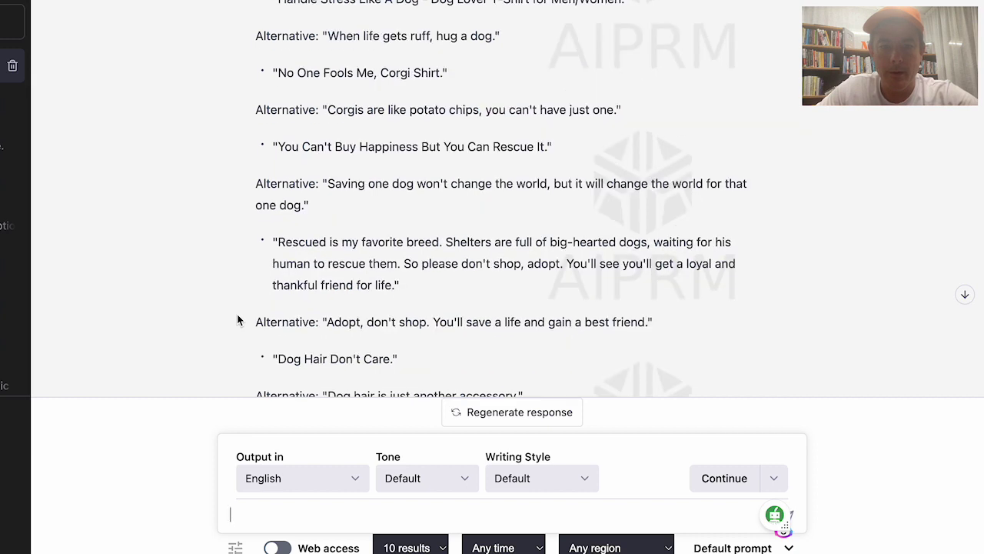
scroll(314, 314, "down", 5)
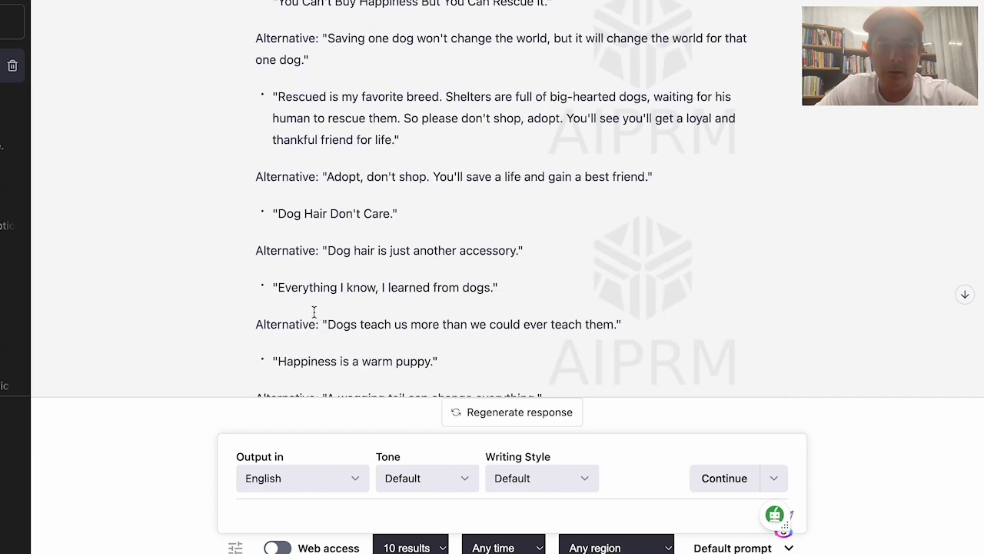
scroll(414, 328, "up", 1)
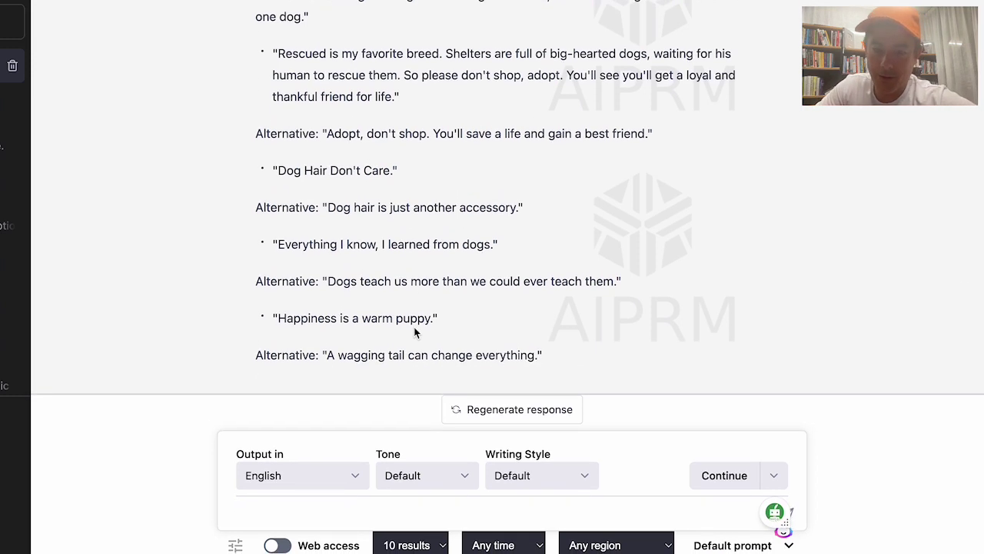
scroll(414, 328, "up", 1)
scroll(414, 328, "down", 1)
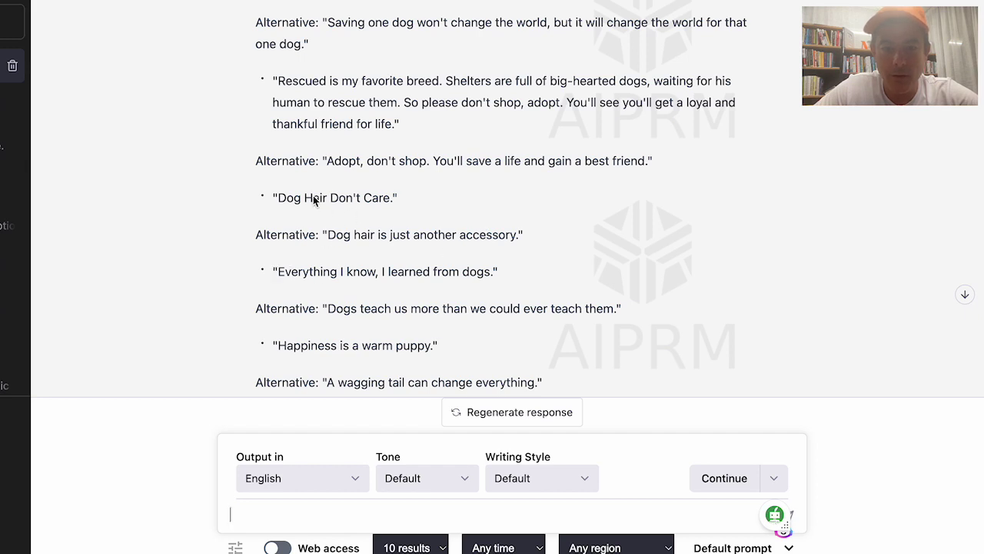
Highlight quote pairs such as 'Dog Hair Don't Care' and 'Happiness is a warm puppy' beside their alternatives
left_click_drag(275, 195, 391, 199)
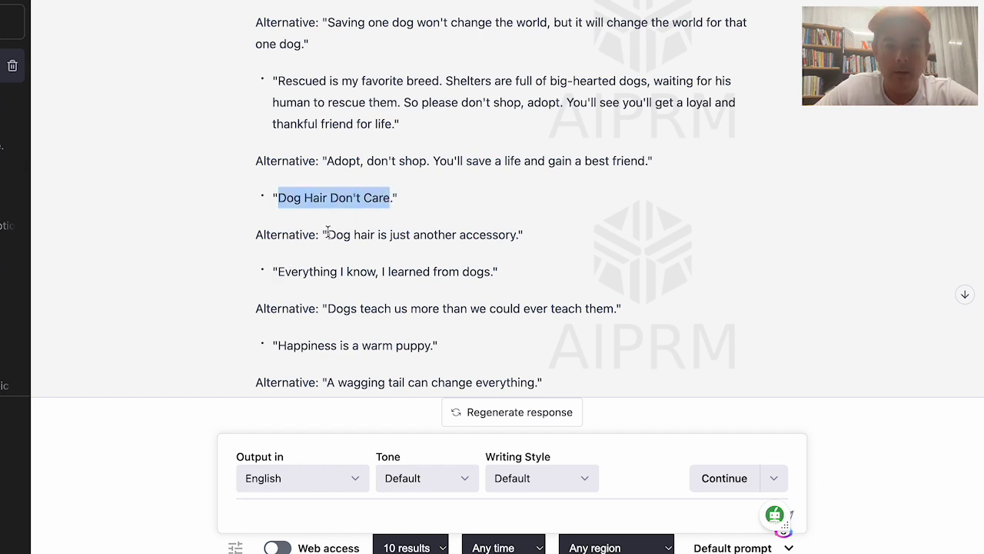
left_click_drag(329, 234, 519, 235)
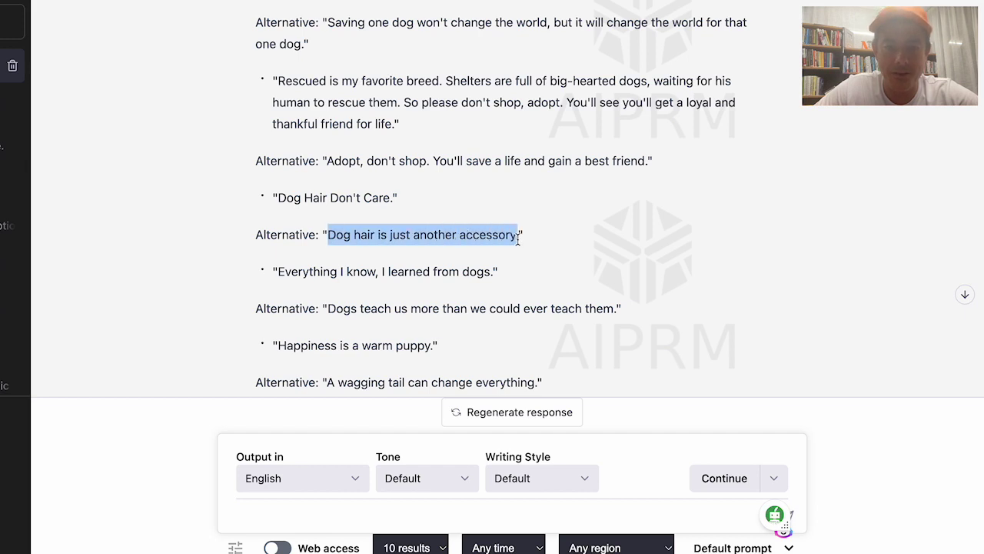
left_click(432, 242)
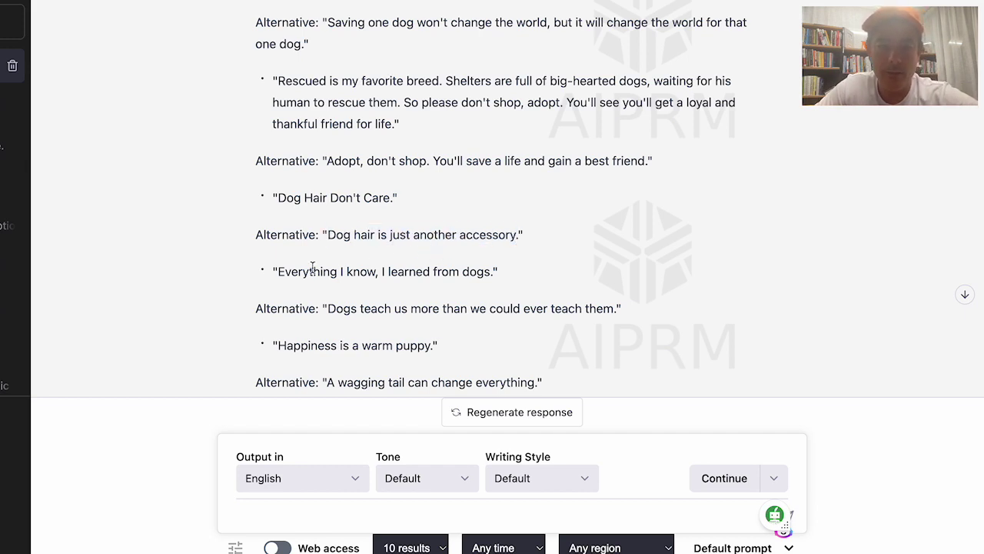
left_click_drag(281, 275, 496, 275)
left_click(409, 308)
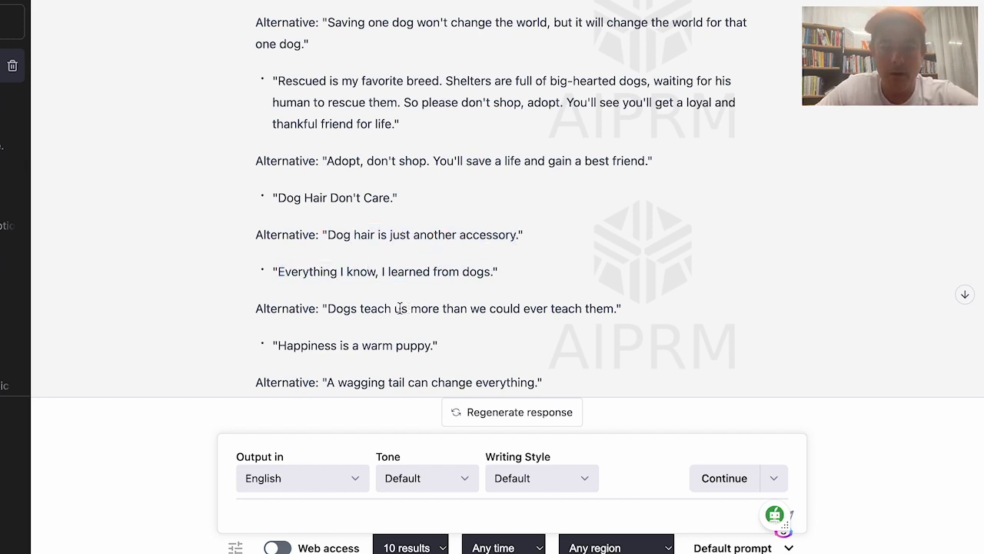
left_click_drag(328, 308, 616, 308)
left_click(333, 352)
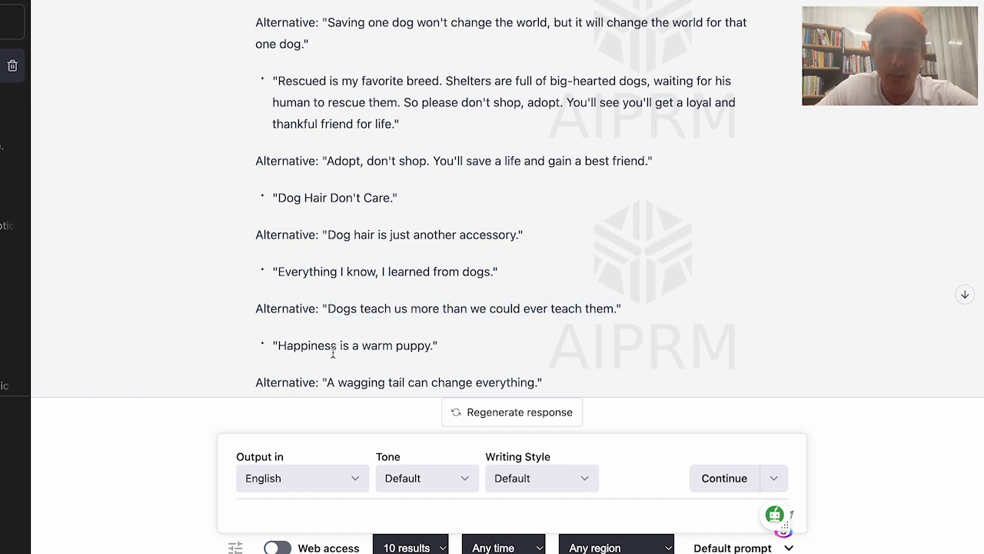
left_click_drag(280, 345, 396, 348)
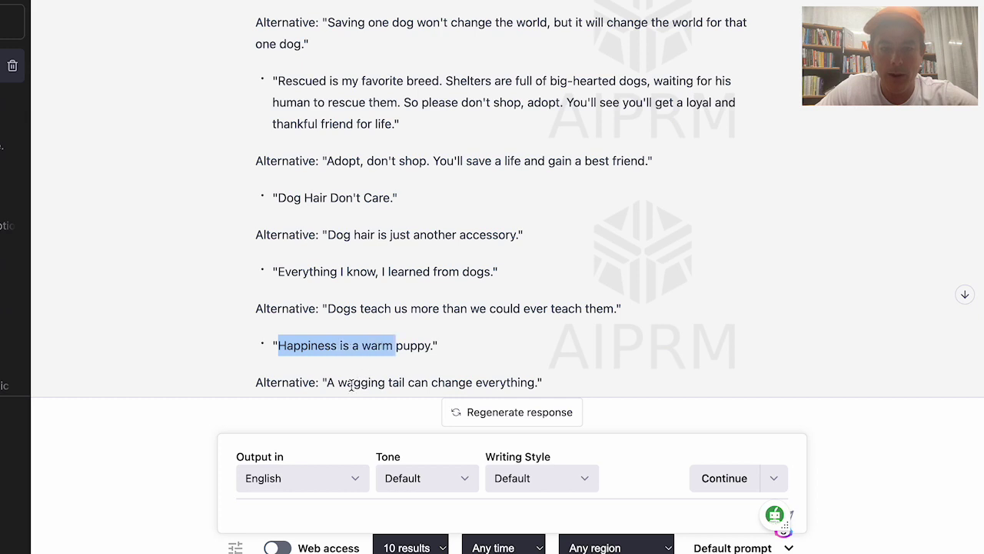
left_click(342, 382)
left_click_drag(329, 385, 518, 382)
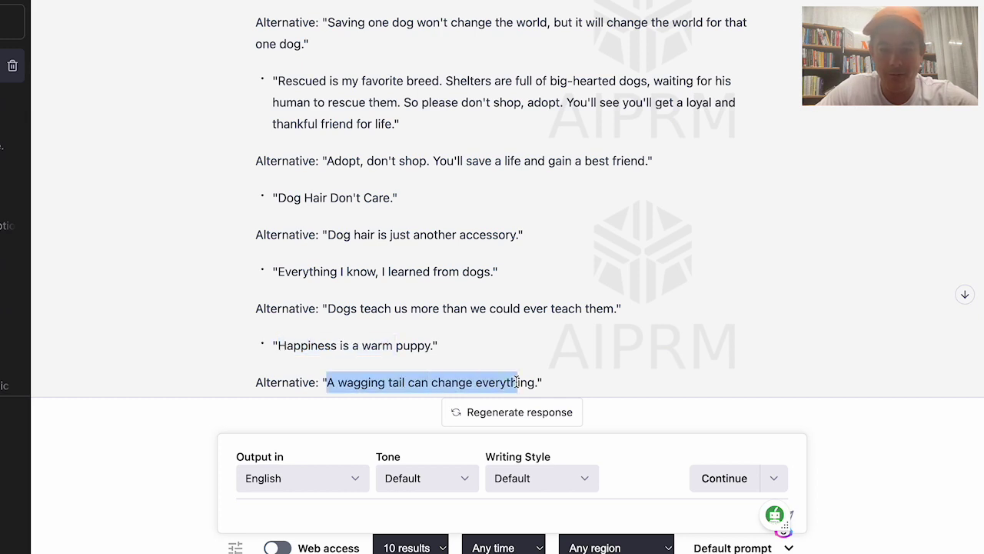
left_click(472, 375)
scroll(472, 374, "up", 5)
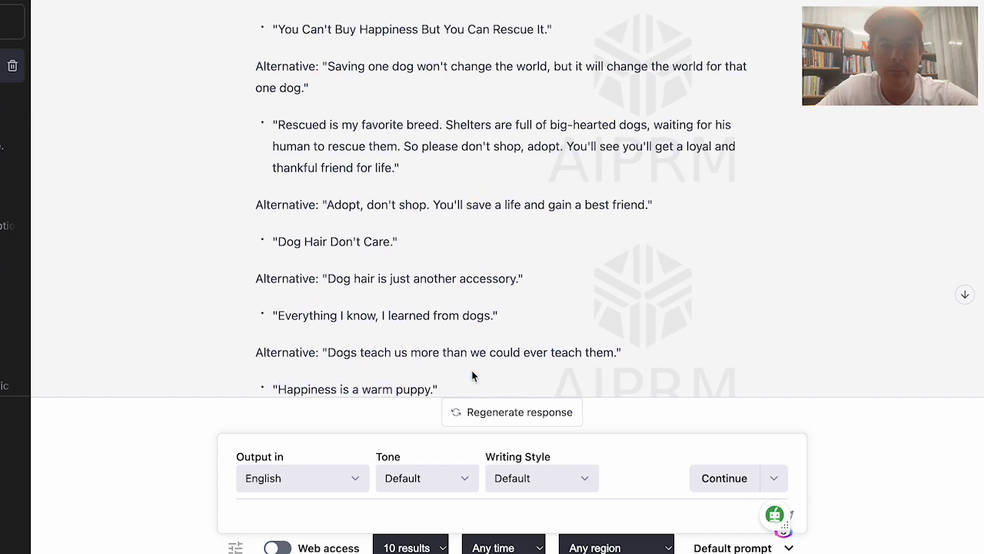
scroll(472, 374, "up", 1)
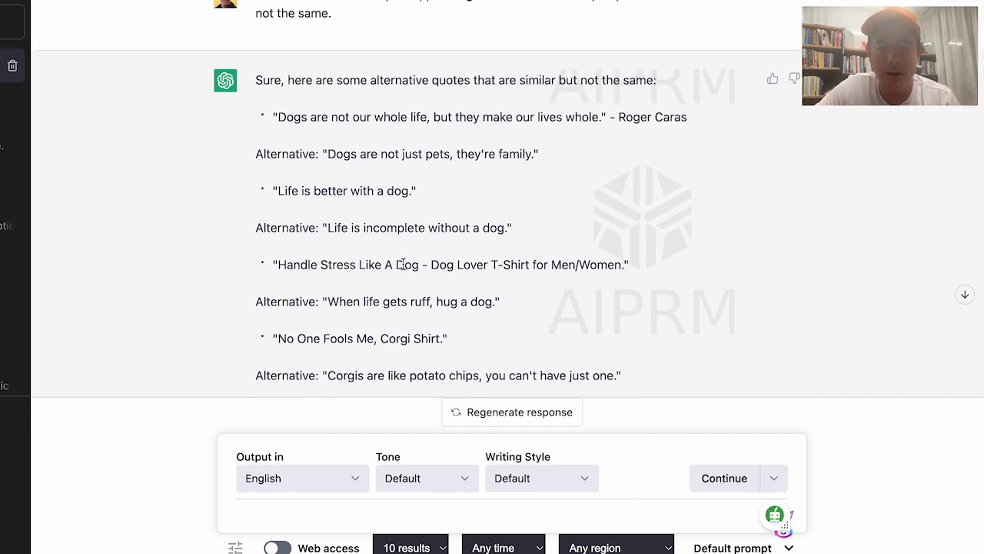
left_click_drag(432, 264, 583, 265)
left_click(583, 265)
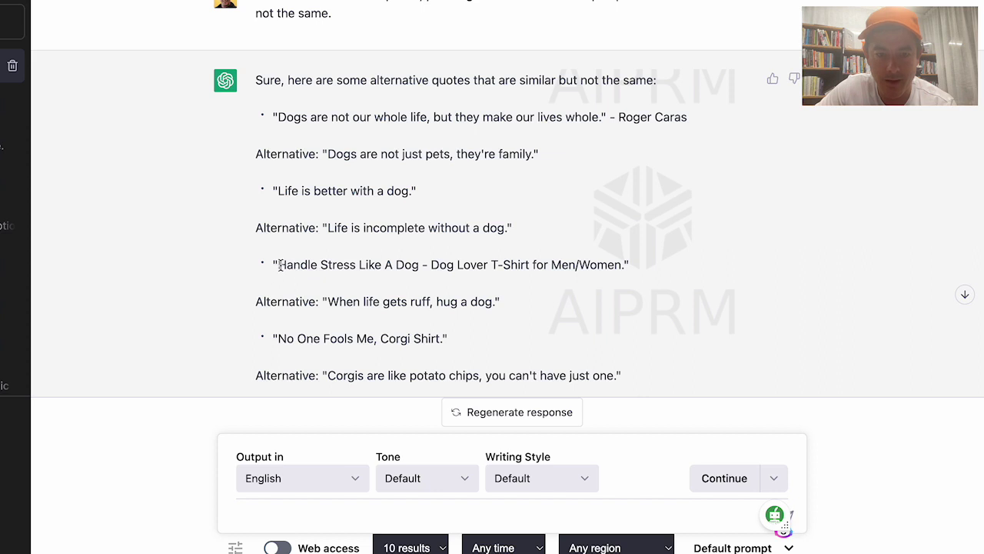
left_click_drag(280, 265, 621, 265)
left_click(353, 305)
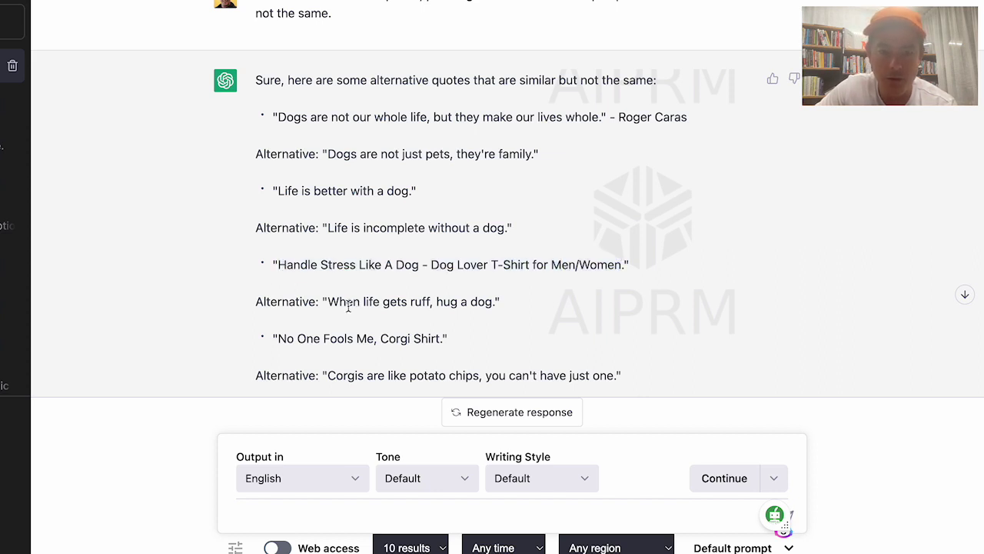
left_click_drag(328, 303, 491, 305)
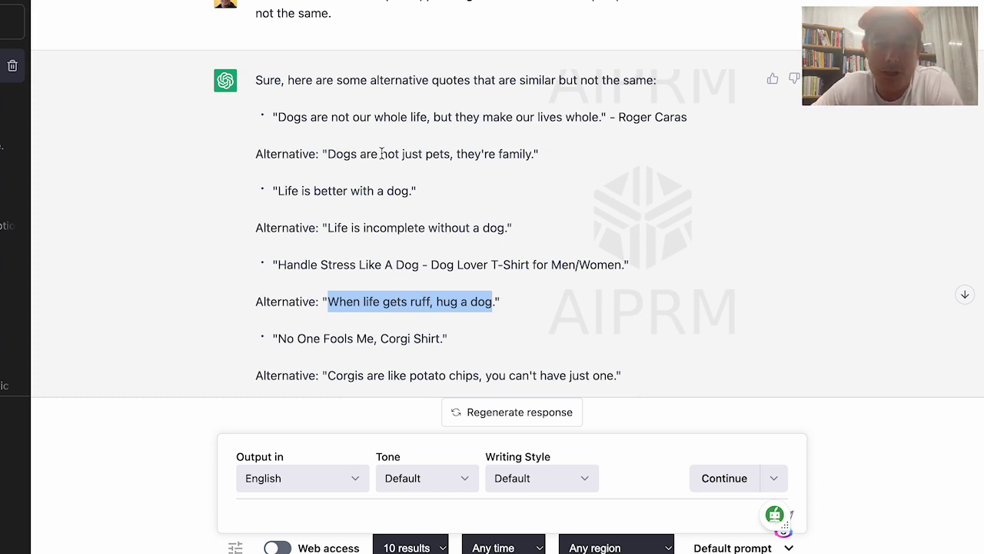
left_click_drag(510, 154, 343, 152)
left_click_drag(279, 117, 624, 121)
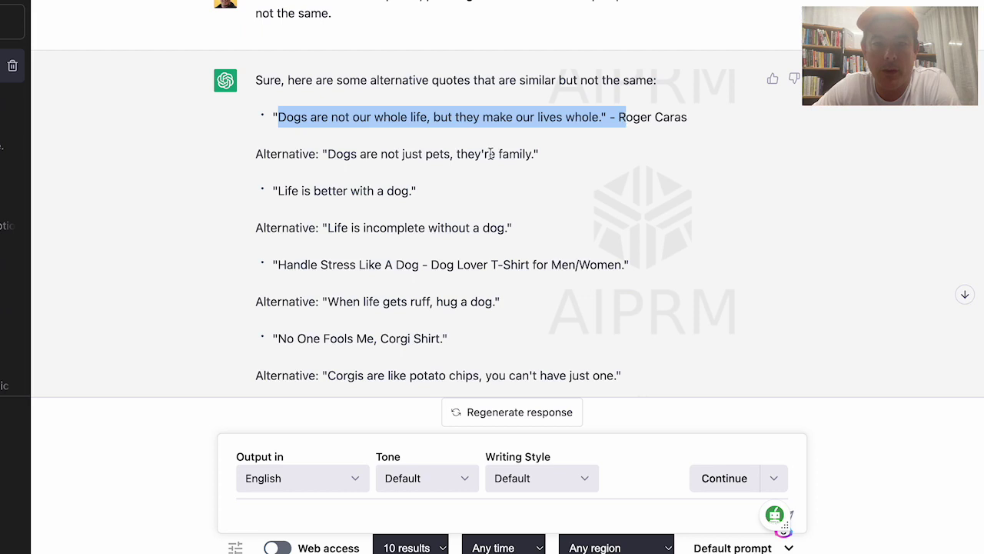
left_click(361, 191)
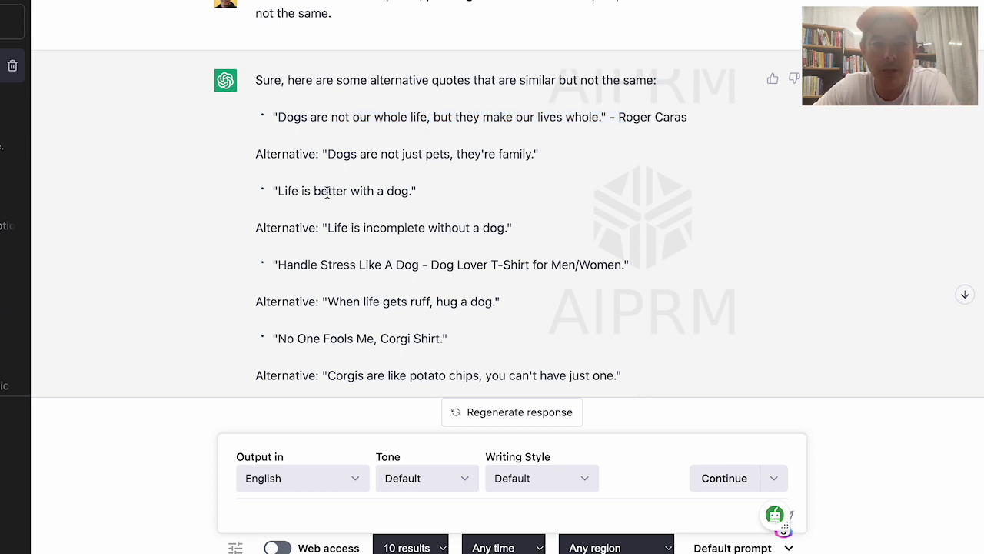
left_click_drag(340, 229, 536, 230)
left_click(530, 229)
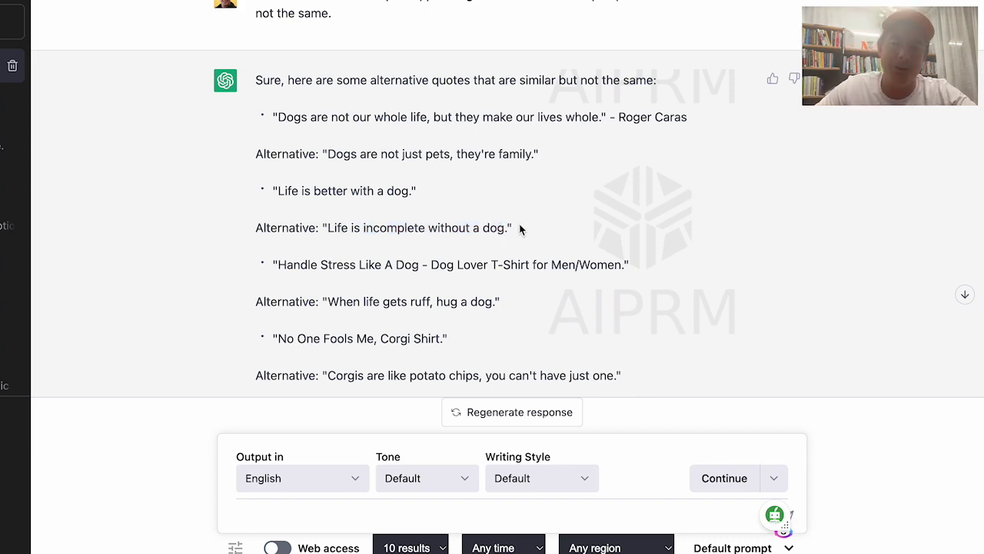
scroll(464, 236, "down", 6)
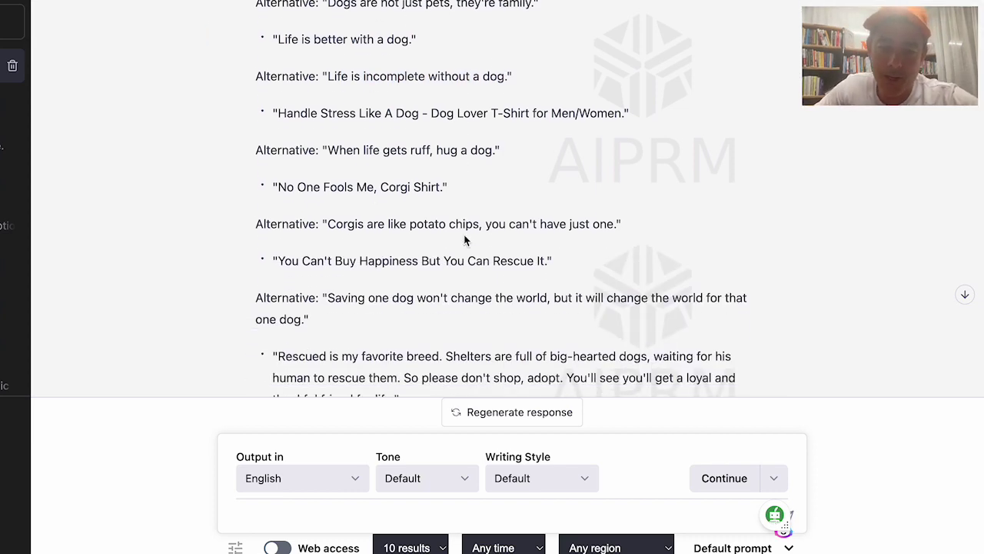
scroll(463, 240, "up", 15)
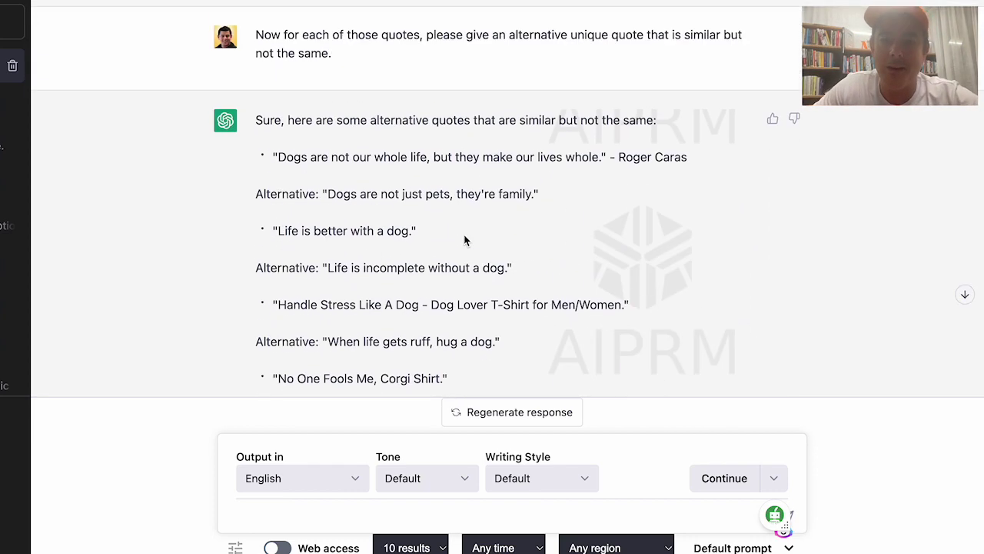